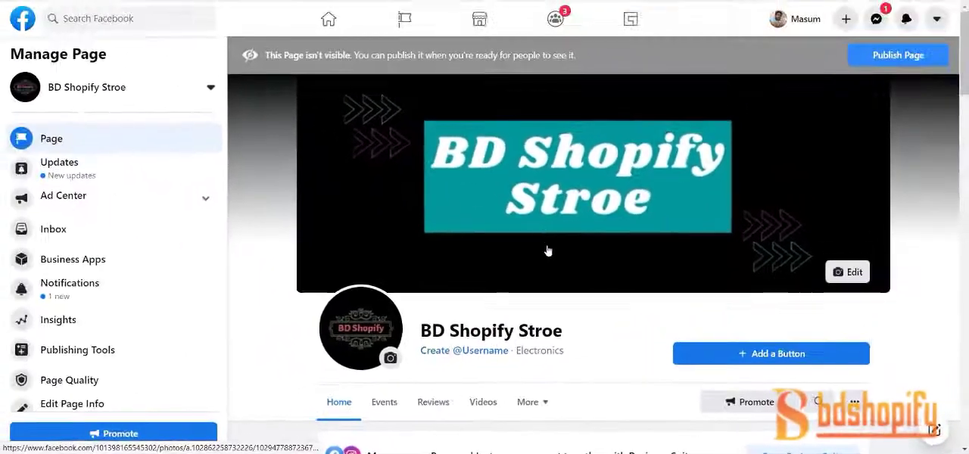
Look over the Page's management options, from Updates and Ad Center to Edit Page Info and Settings
{"action": "scroll", "coordinate": [523, 303], "scroll_direction": "down", "scroll_amount": 2}
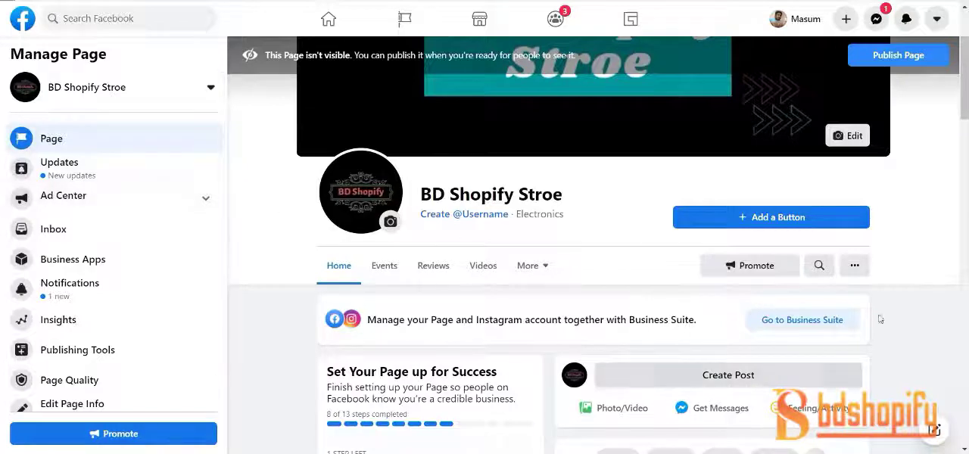
{"action": "scroll", "coordinate": [194, 309], "scroll_direction": "down", "scroll_amount": 1}
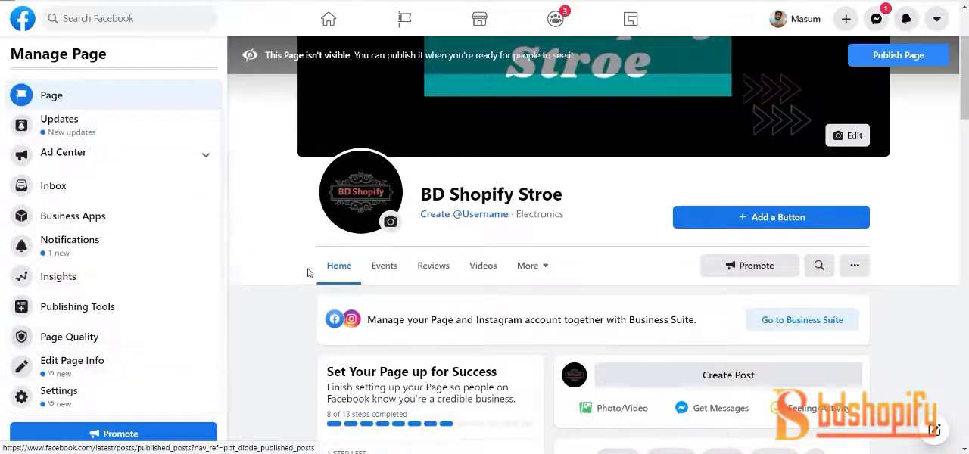
{"action": "scroll", "coordinate": [406, 221], "scroll_direction": "down", "scroll_amount": 2}
{"action": "scroll", "coordinate": [407, 227], "scroll_direction": "up", "scroll_amount": 4}
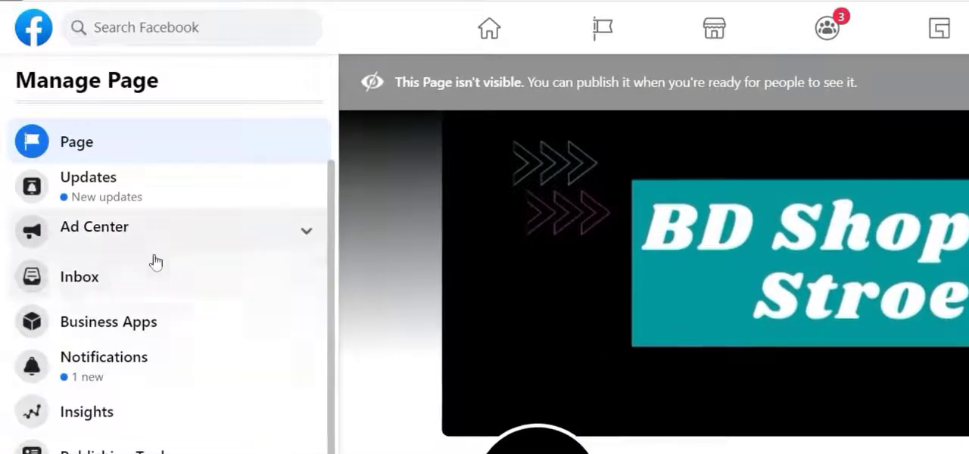
{"action": "scroll", "coordinate": [131, 166], "scroll_direction": "up", "scroll_amount": 1}
{"action": "scroll", "coordinate": [131, 167], "scroll_direction": "down", "scroll_amount": 1}
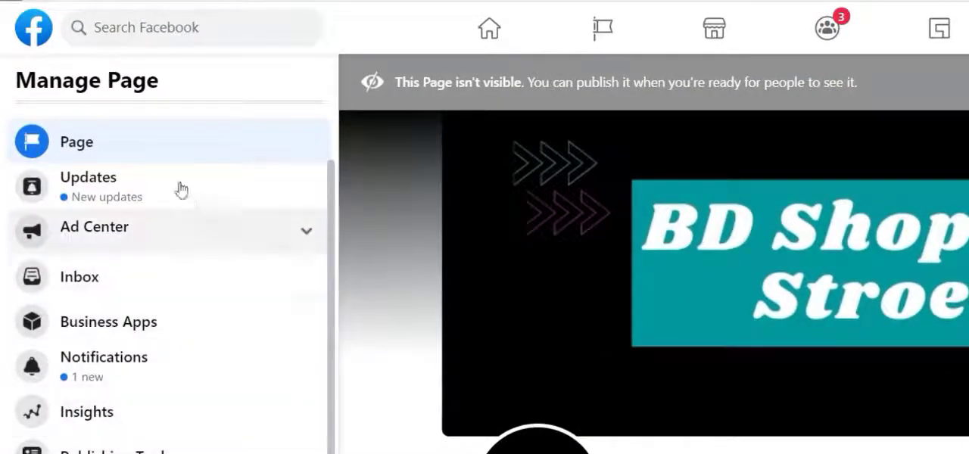
{"action": "scroll", "coordinate": [180, 190], "scroll_direction": "up", "scroll_amount": 1}
{"action": "scroll", "coordinate": [156, 277], "scroll_direction": "down", "scroll_amount": 1}
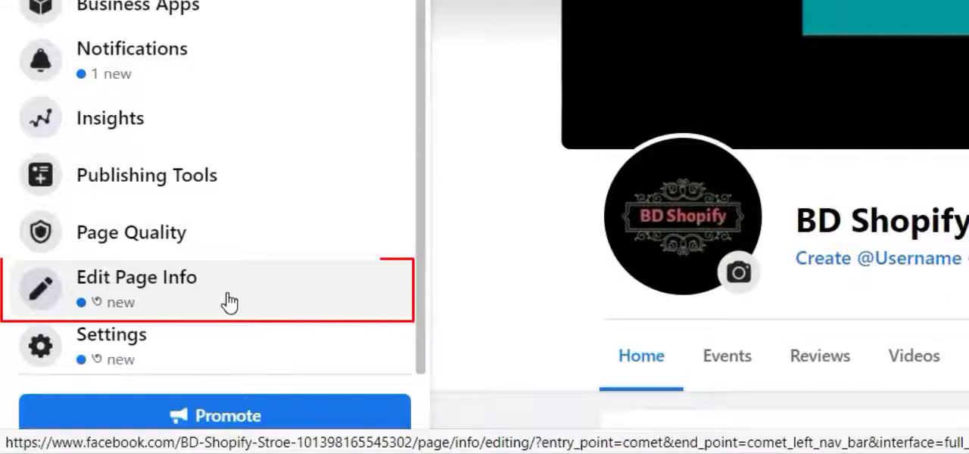
Look through the Page's setup steps, business tools, insights and posts
{"action": "scroll", "coordinate": [747, 242], "scroll_direction": "down", "scroll_amount": 5}
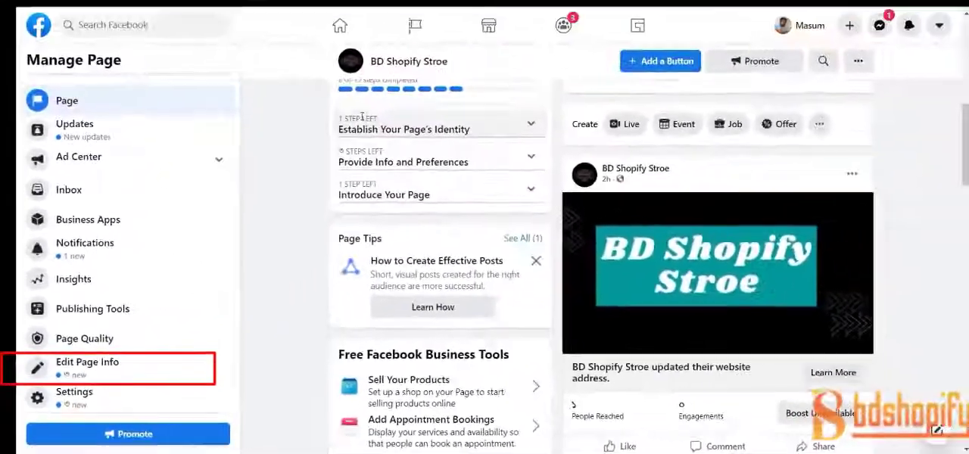
{"action": "scroll", "coordinate": [564, 113], "scroll_direction": "up", "scroll_amount": 3}
{"action": "scroll", "coordinate": [687, 159], "scroll_direction": "down", "scroll_amount": 2}
{"action": "scroll", "coordinate": [464, 260], "scroll_direction": "down", "scroll_amount": 1}
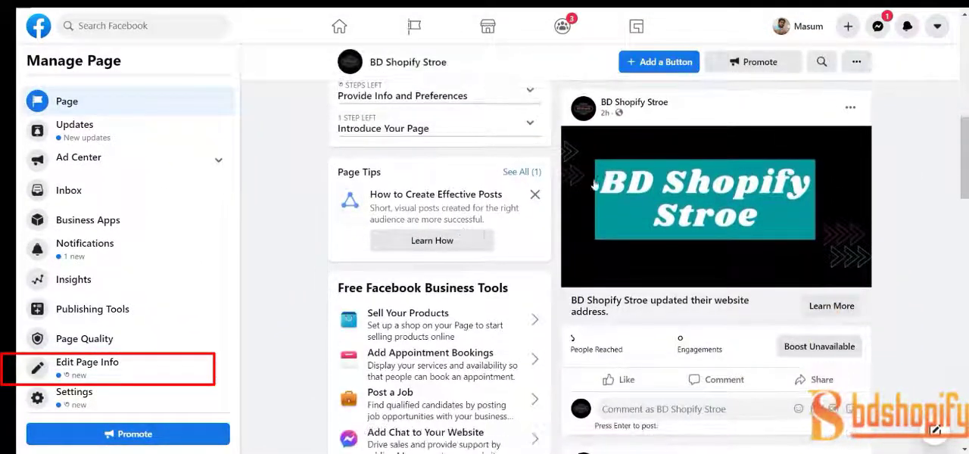
{"action": "scroll", "coordinate": [700, 334], "scroll_direction": "down", "scroll_amount": 2}
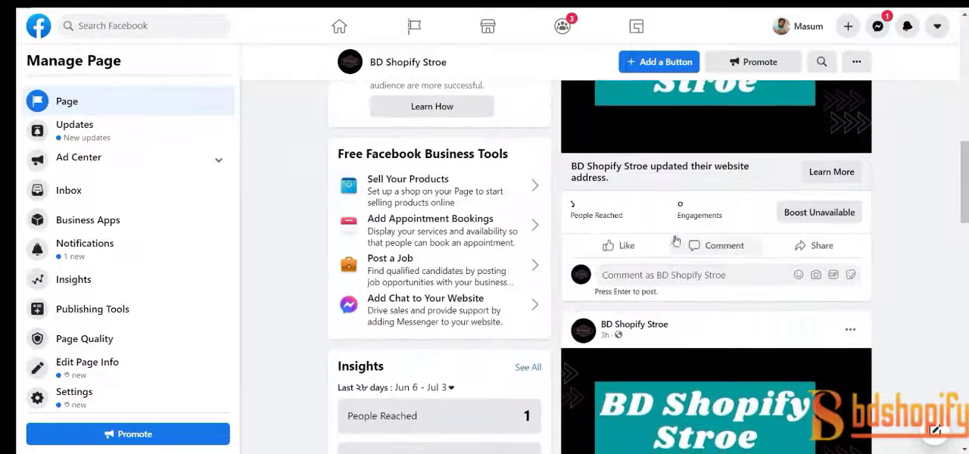
{"action": "scroll", "coordinate": [677, 243], "scroll_direction": "down", "scroll_amount": 3}
{"action": "scroll", "coordinate": [667, 275], "scroll_direction": "up", "scroll_amount": 3}
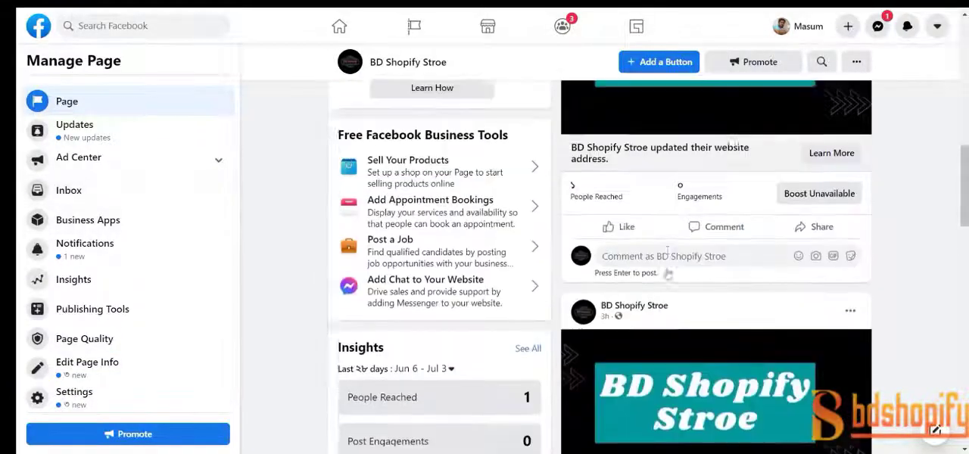
{"action": "scroll", "coordinate": [684, 275], "scroll_direction": "down", "scroll_amount": 7}
Open the BD Shopify Stroe Page's info for editing
{"action": "scroll", "coordinate": [458, 267], "scroll_direction": "up", "scroll_amount": 5}
{"action": "scroll", "coordinate": [723, 268], "scroll_direction": "up", "scroll_amount": 11}
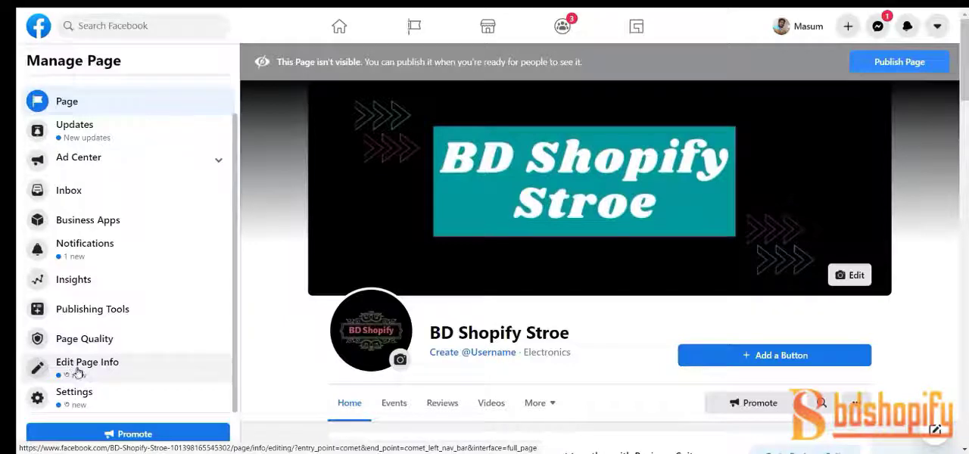
{"action": "left_click", "coordinate": [131, 364]}
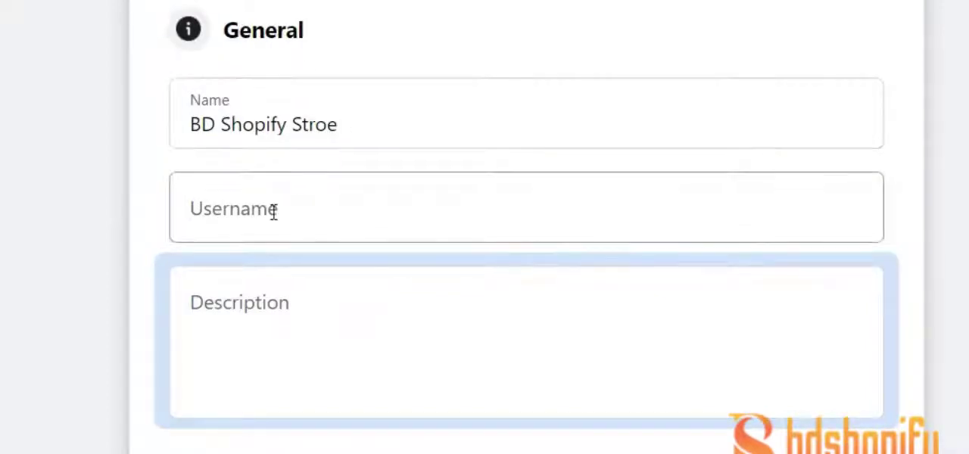
Review the Page's General, Categories and Contact fields, from description to website
{"action": "scroll", "coordinate": [406, 233], "scroll_direction": "down", "scroll_amount": 4}
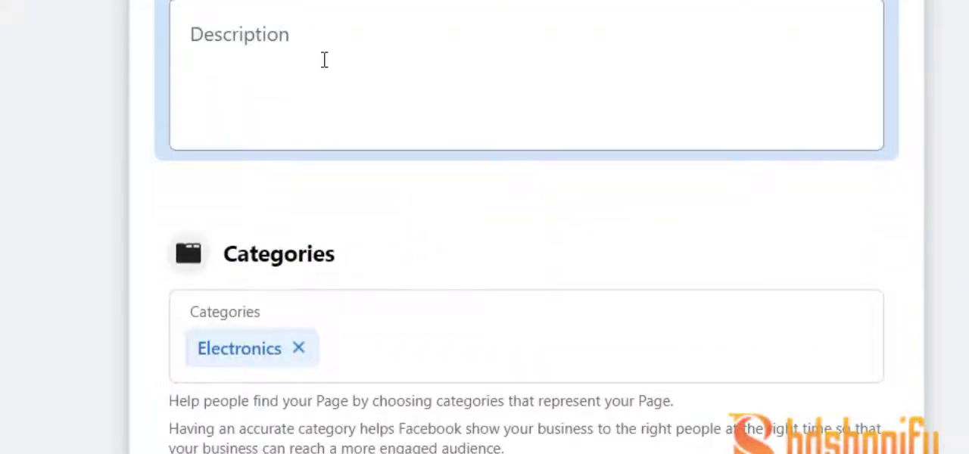
{"action": "scroll", "coordinate": [376, 65], "scroll_direction": "down", "scroll_amount": 4}
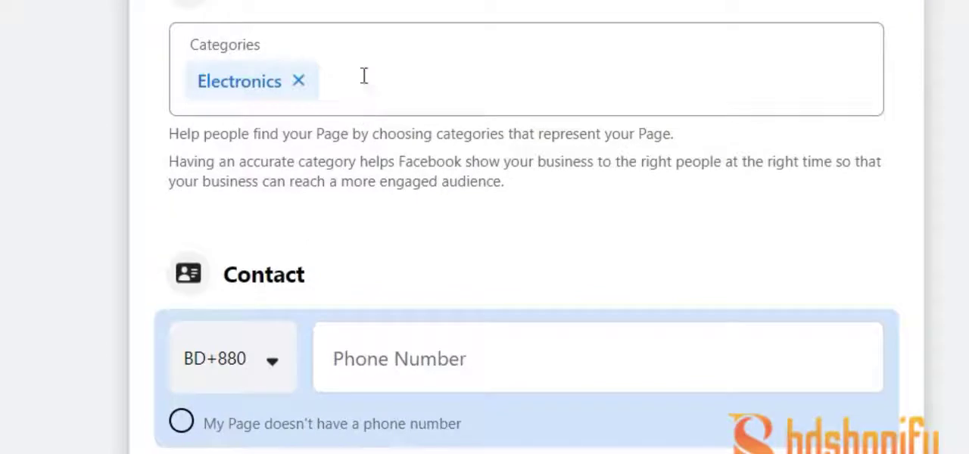
{"action": "scroll", "coordinate": [401, 95], "scroll_direction": "down", "scroll_amount": 4}
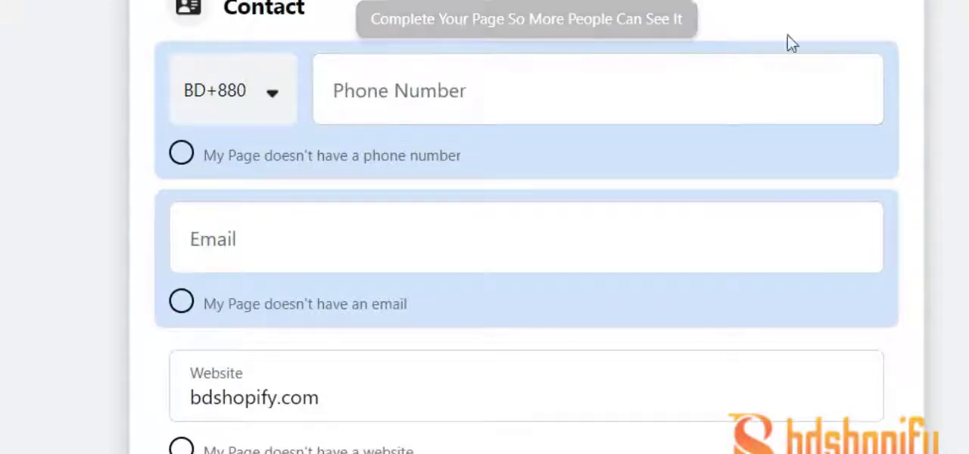
{"action": "scroll", "coordinate": [527, 227], "scroll_direction": "up", "scroll_amount": 4}
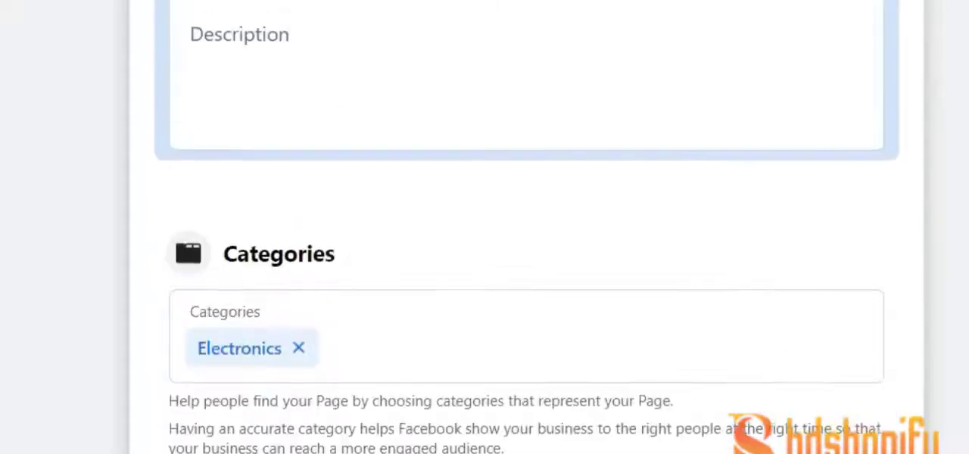
{"action": "scroll", "coordinate": [527, 227], "scroll_direction": "down", "scroll_amount": 2}
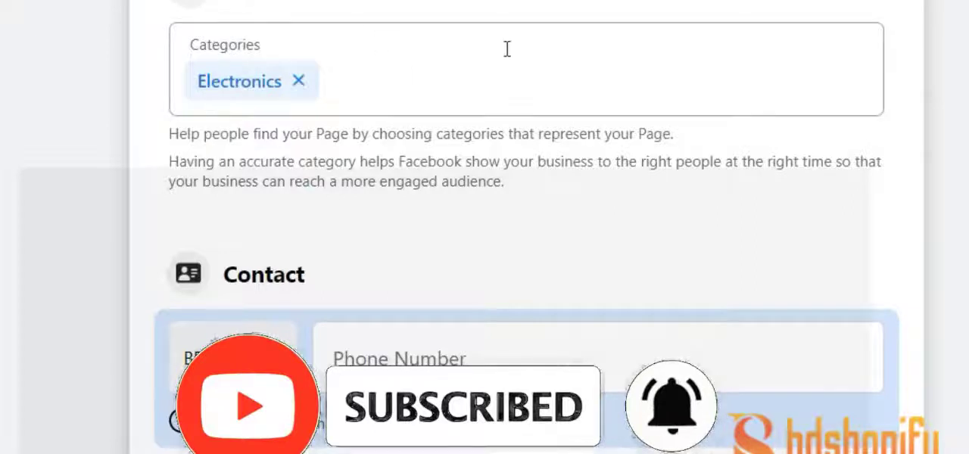
{"action": "scroll", "coordinate": [506, 51], "scroll_direction": "down", "scroll_amount": 3}
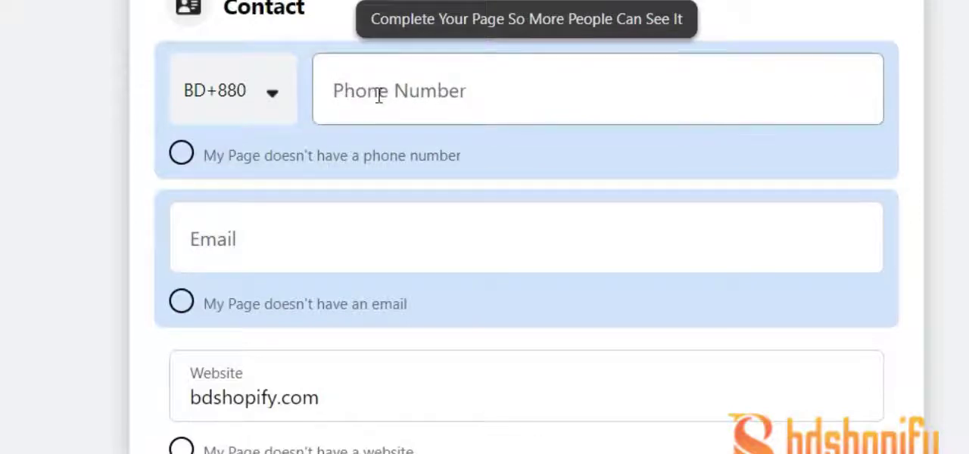
{"action": "scroll", "coordinate": [383, 97], "scroll_direction": "up", "scroll_amount": 3}
{"action": "scroll", "coordinate": [418, 207], "scroll_direction": "down", "scroll_amount": 2}
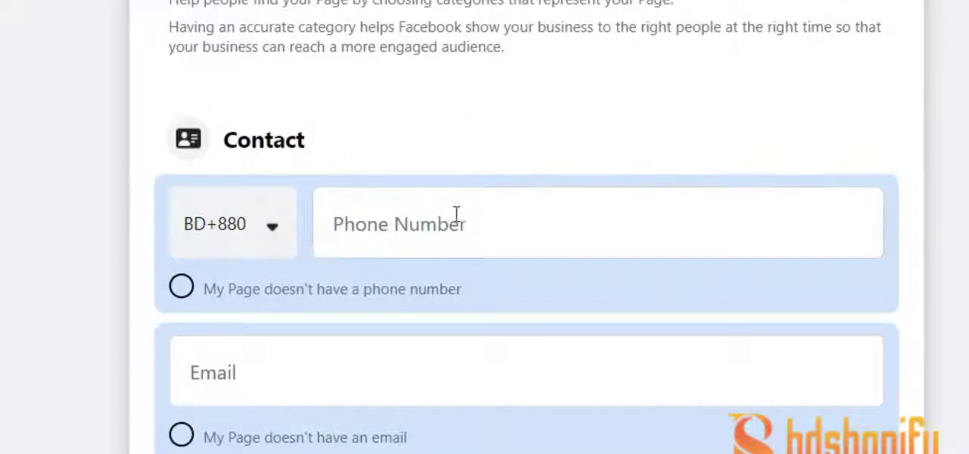
{"action": "left_click", "coordinate": [273, 231]}
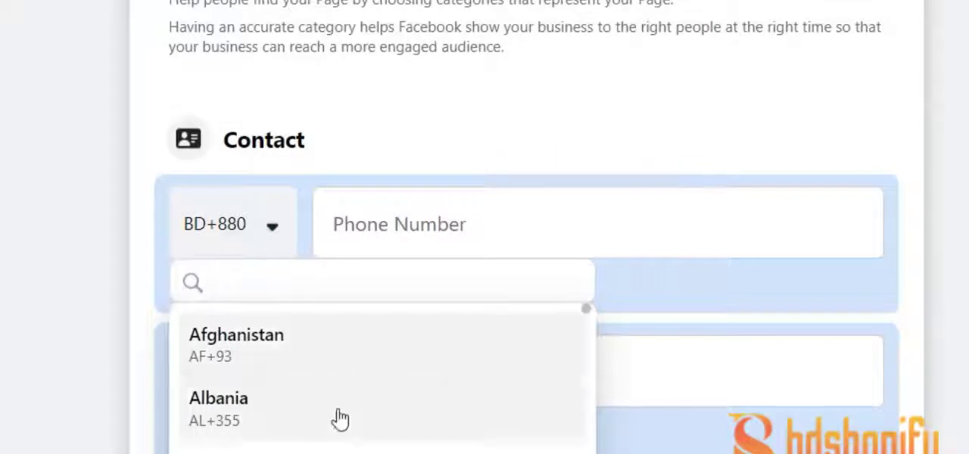
{"action": "scroll", "coordinate": [335, 418], "scroll_direction": "down", "scroll_amount": 3}
{"action": "scroll", "coordinate": [379, 379], "scroll_direction": "down", "scroll_amount": 5}
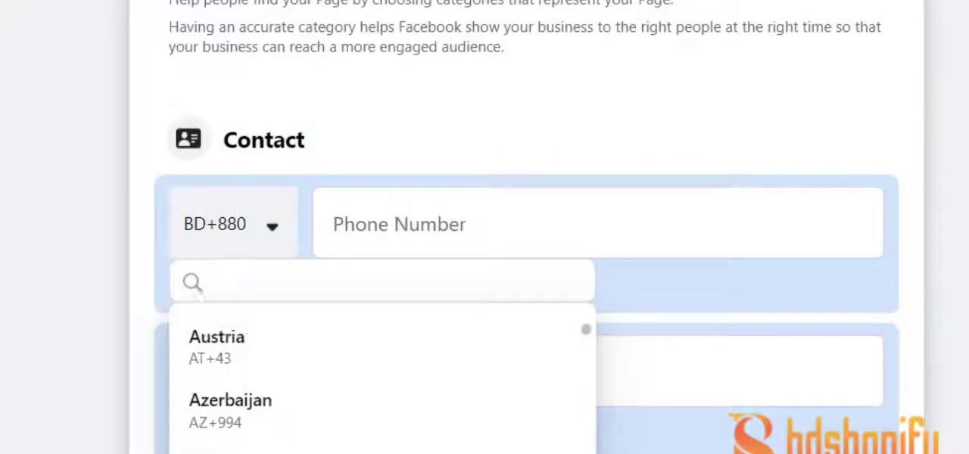
{"action": "left_click", "coordinate": [531, 232]}
{"action": "left_click", "coordinate": [597, 218]}
{"action": "left_click", "coordinate": [636, 115]}
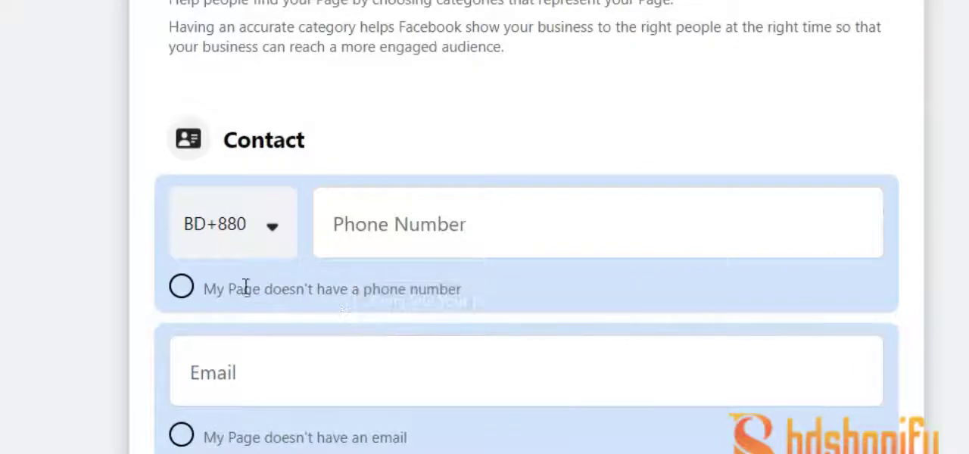
Clear the website address from the Page's contact details
{"action": "scroll", "coordinate": [50, 187], "scroll_direction": "down", "scroll_amount": 3}
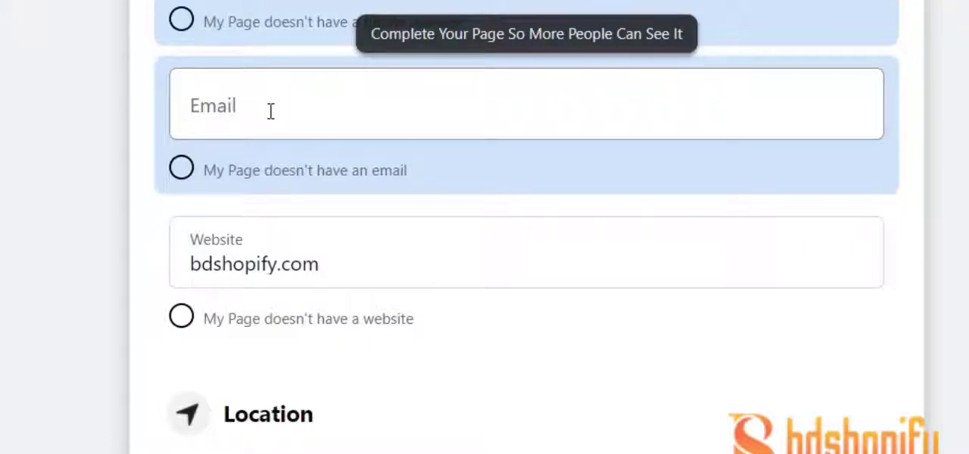
{"action": "left_click", "coordinate": [196, 260]}
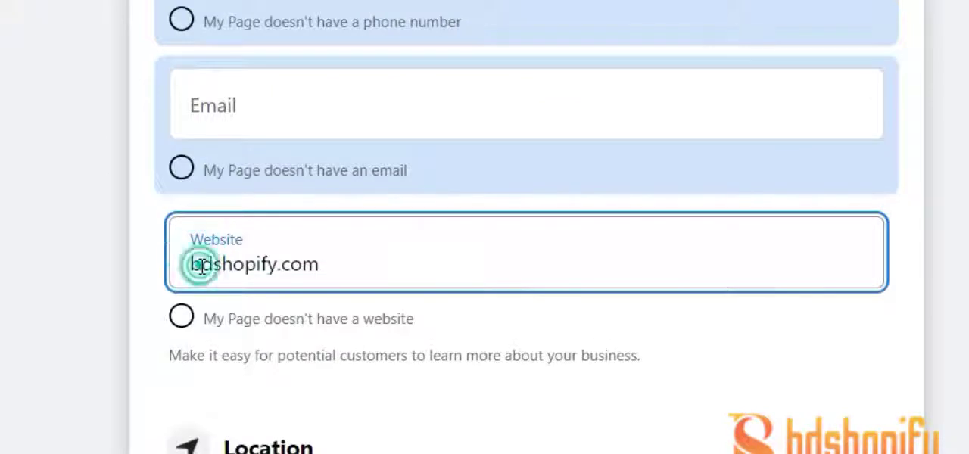
{"action": "double_click", "coordinate": [202, 264]}
{"action": "key", "text": "BackSpace"}
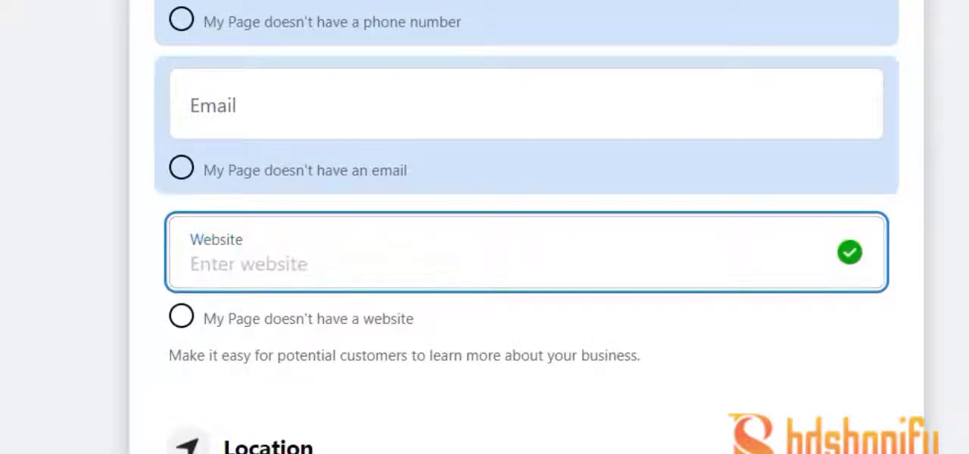
Try to mark the Page as having no website and return to the empty website entry
{"action": "scroll", "coordinate": [281, 151], "scroll_direction": "down", "scroll_amount": 4}
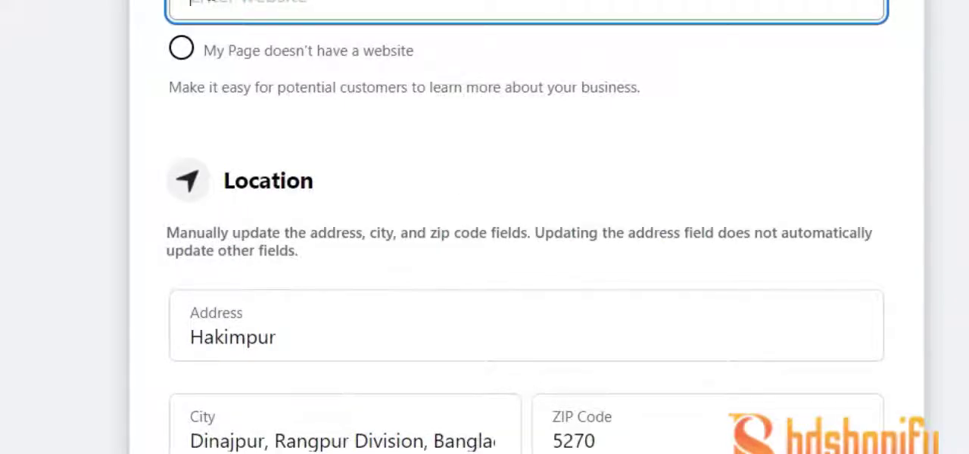
{"action": "scroll", "coordinate": [206, 97], "scroll_direction": "up", "scroll_amount": 2}
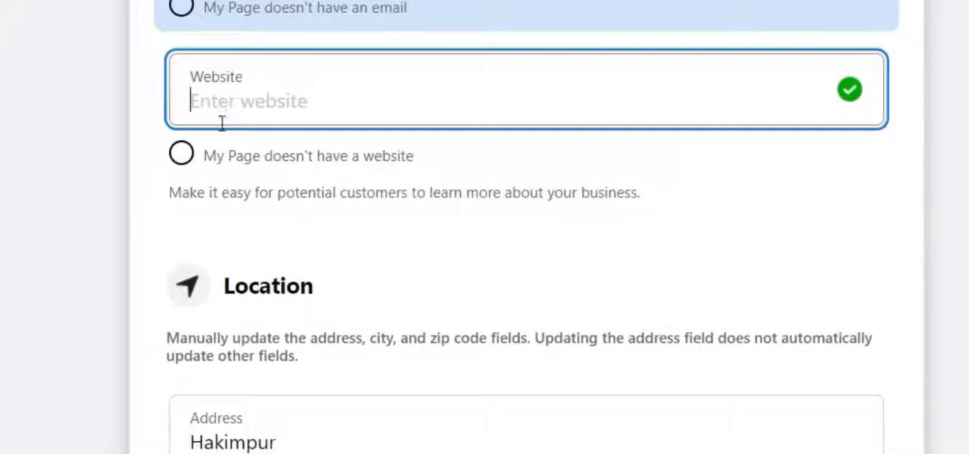
{"action": "left_click", "coordinate": [181, 153]}
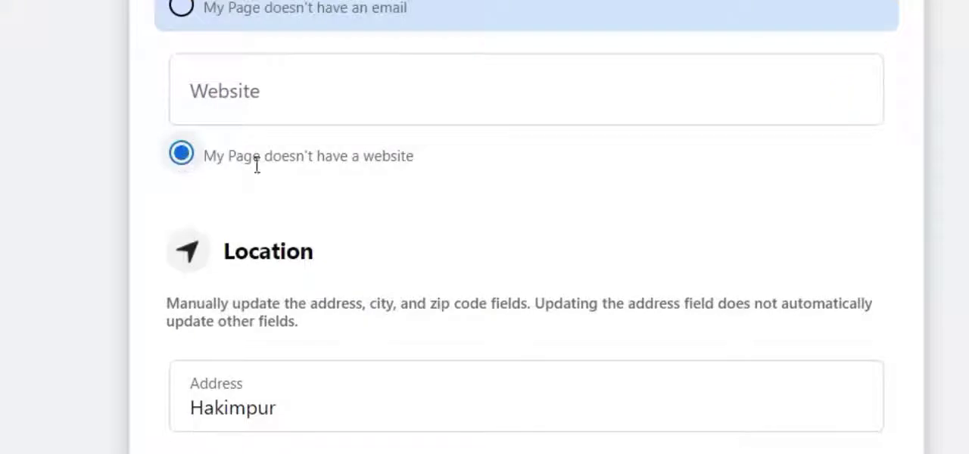
{"action": "left_click", "coordinate": [183, 155]}
{"action": "scroll", "coordinate": [279, 121], "scroll_direction": "up", "scroll_amount": 2}
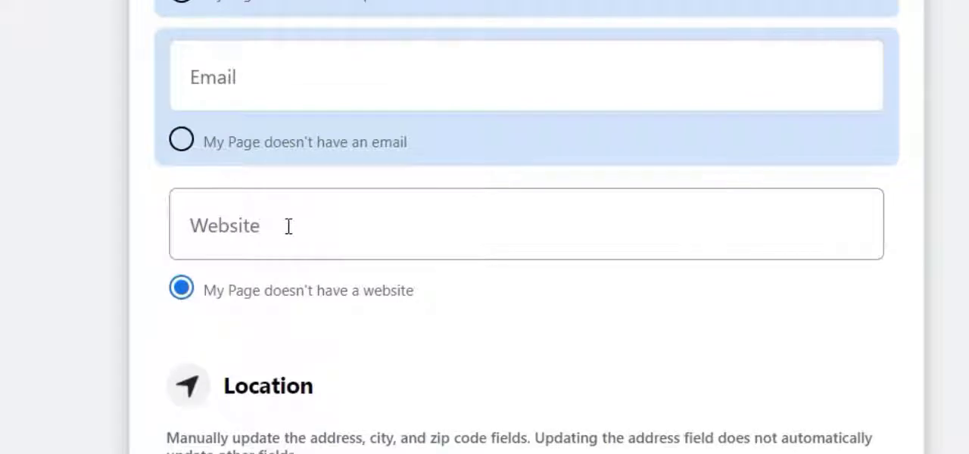
{"action": "left_click", "coordinate": [289, 227]}
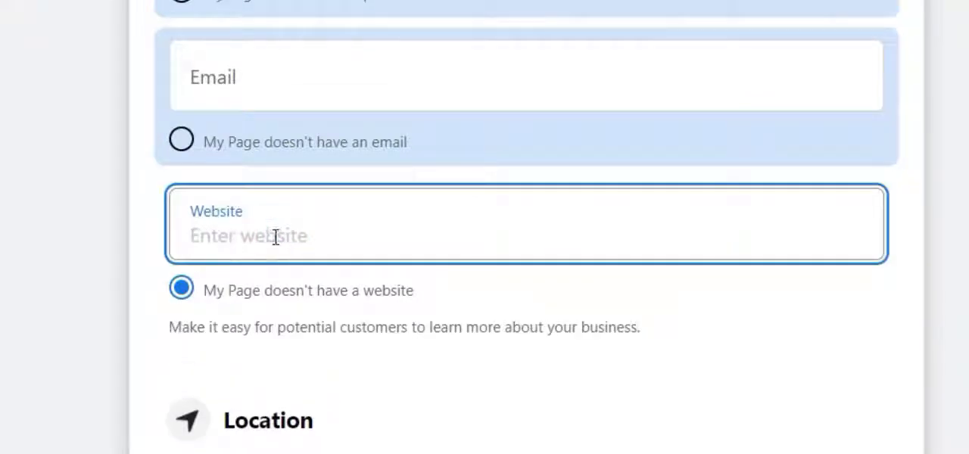
{"action": "scroll", "coordinate": [251, 124], "scroll_direction": "up", "scroll_amount": 2}
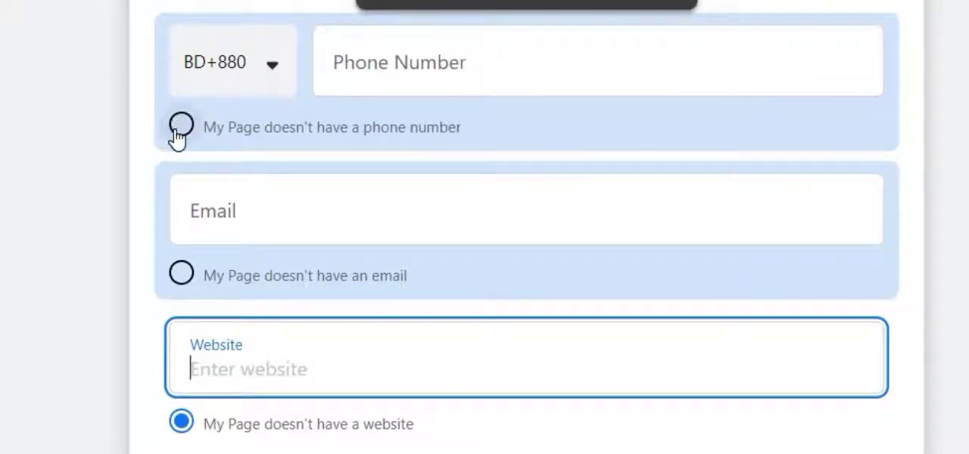
Mark the Page as having no phone number and leave the phone number entry blank
{"action": "left_click", "coordinate": [180, 128]}
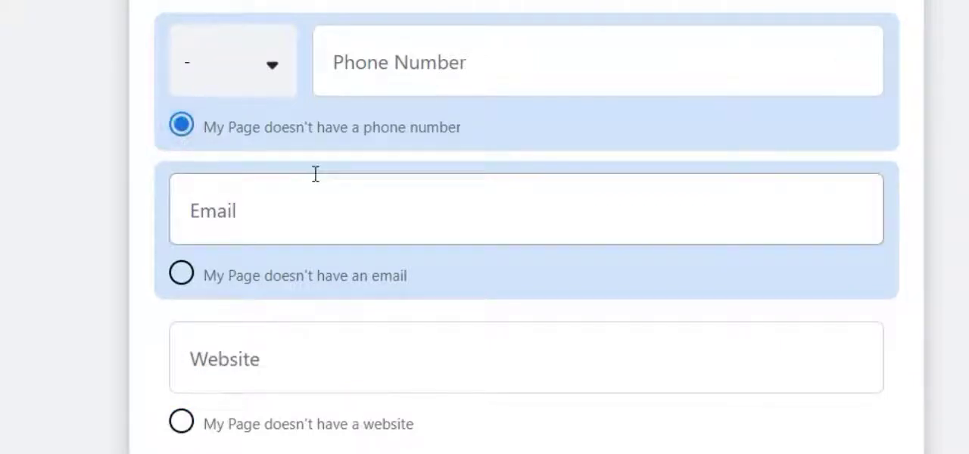
{"action": "left_click", "coordinate": [419, 44]}
{"action": "left_click", "coordinate": [480, 48]}
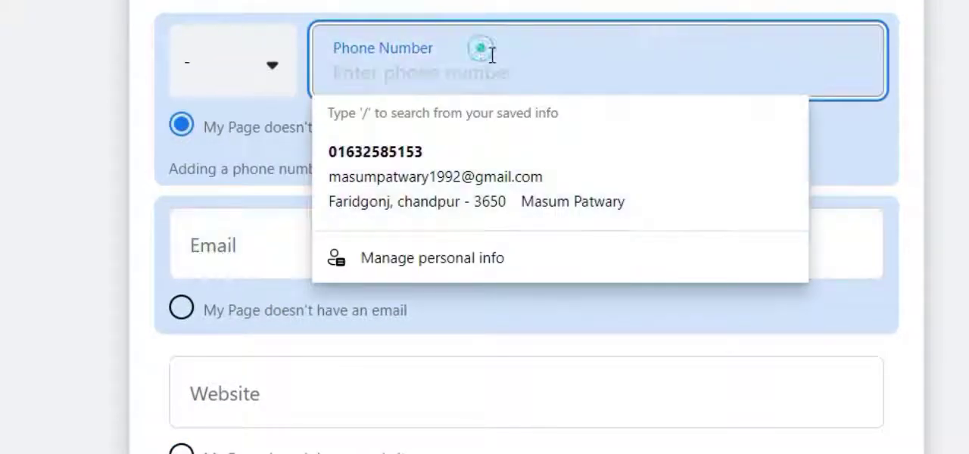
{"action": "left_click", "coordinate": [939, 87]}
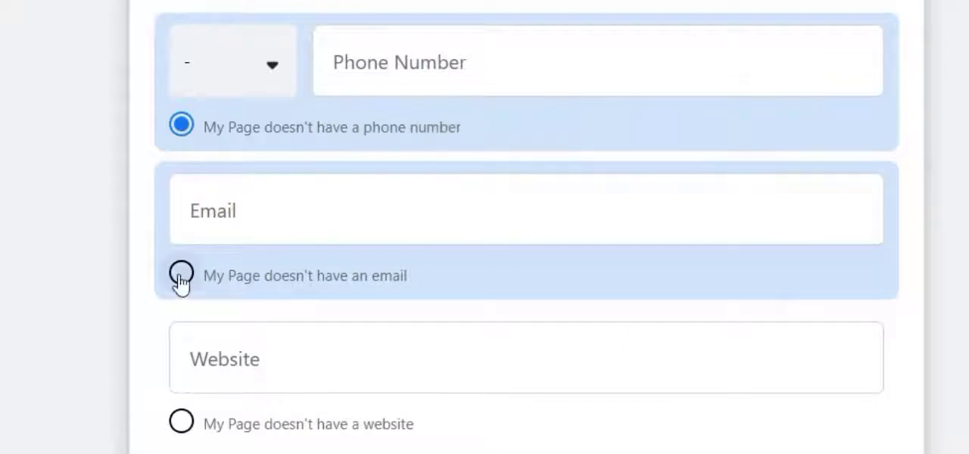
Open the bdshopify.com website in a new browser tab and look over its home page
{"action": "left_click", "coordinate": [220, 364]}
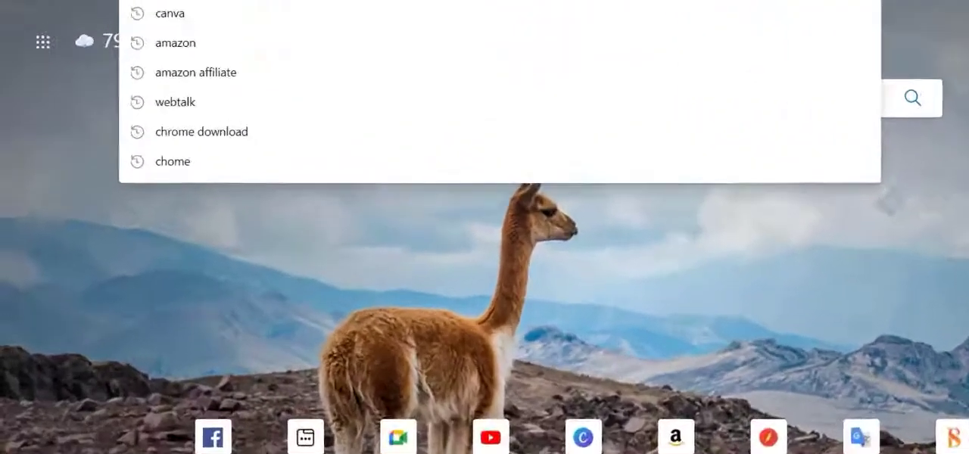
{"action": "type", "text": "bd"}
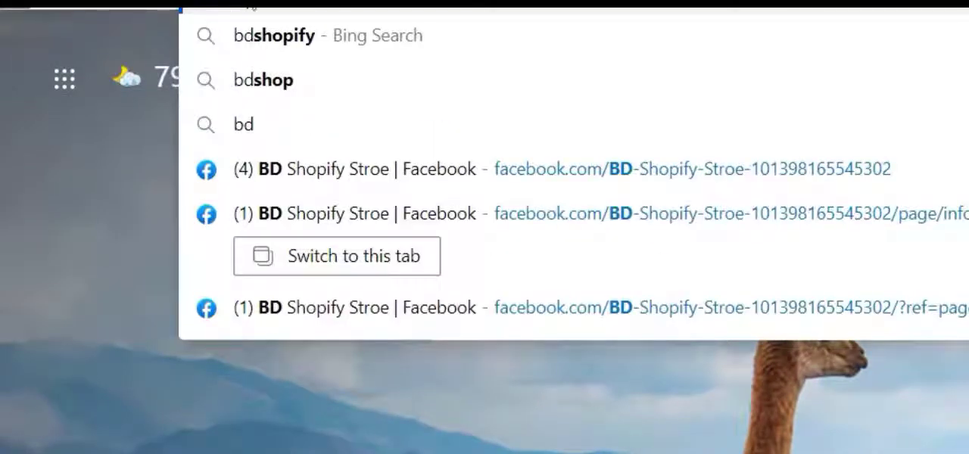
{"action": "key", "text": "Return"}
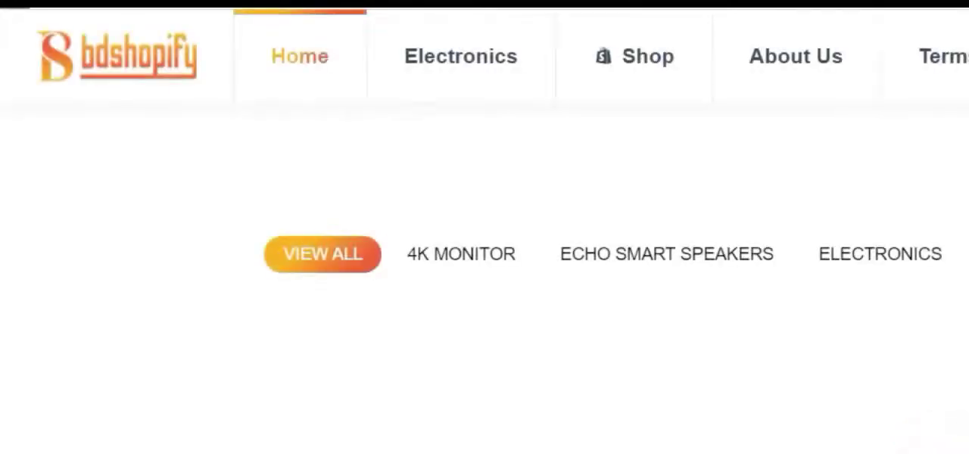
{"action": "scroll", "coordinate": [789, 238], "scroll_direction": "down", "scroll_amount": 10}
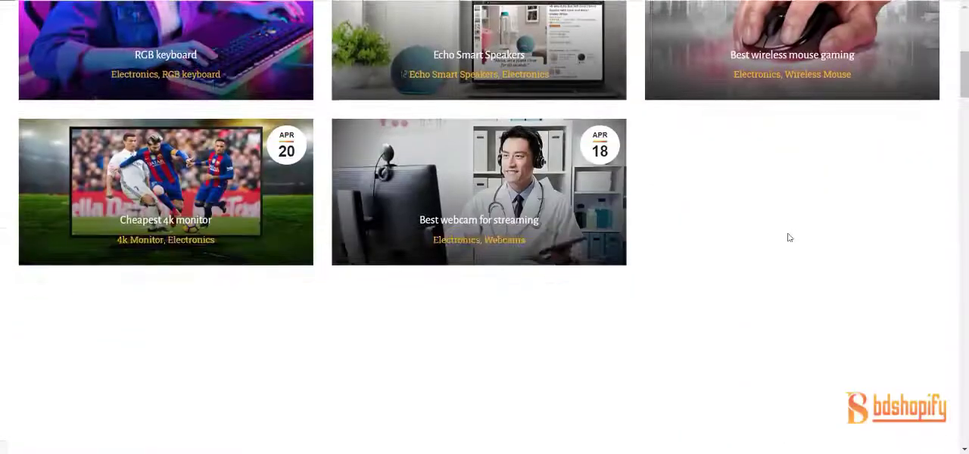
{"action": "scroll", "coordinate": [592, 190], "scroll_direction": "up", "scroll_amount": 8}
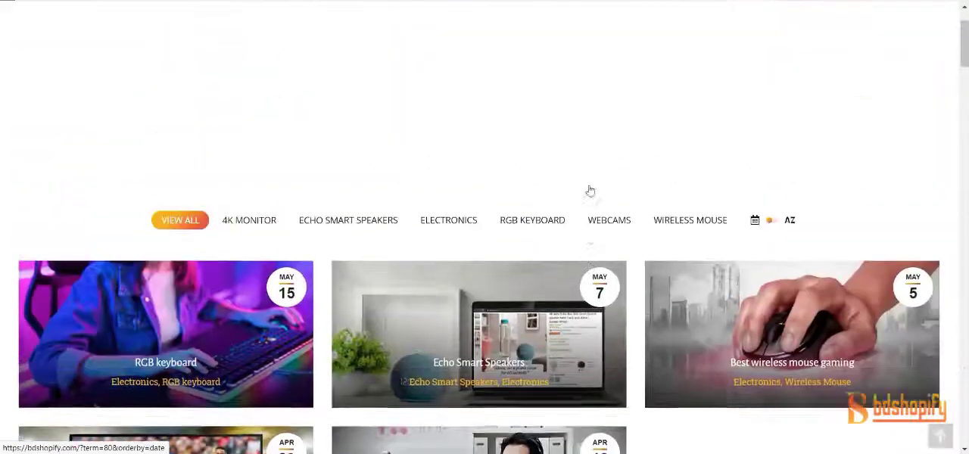
{"action": "scroll", "coordinate": [591, 190], "scroll_direction": "up", "scroll_amount": 1}
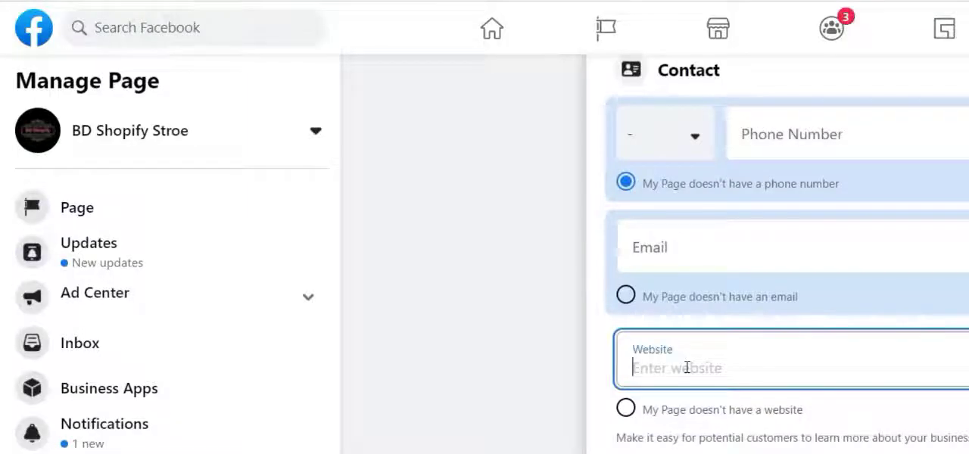
{"action": "right_click", "coordinate": [688, 368]}
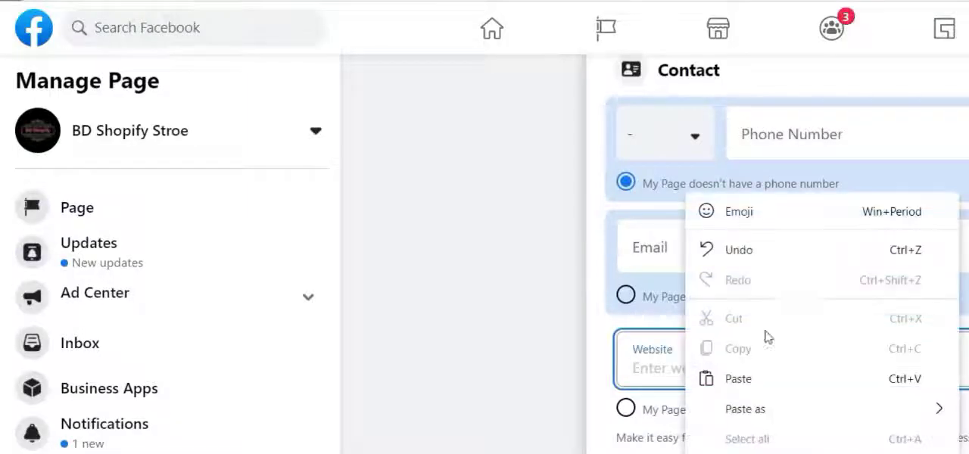
{"action": "left_click", "coordinate": [772, 389]}
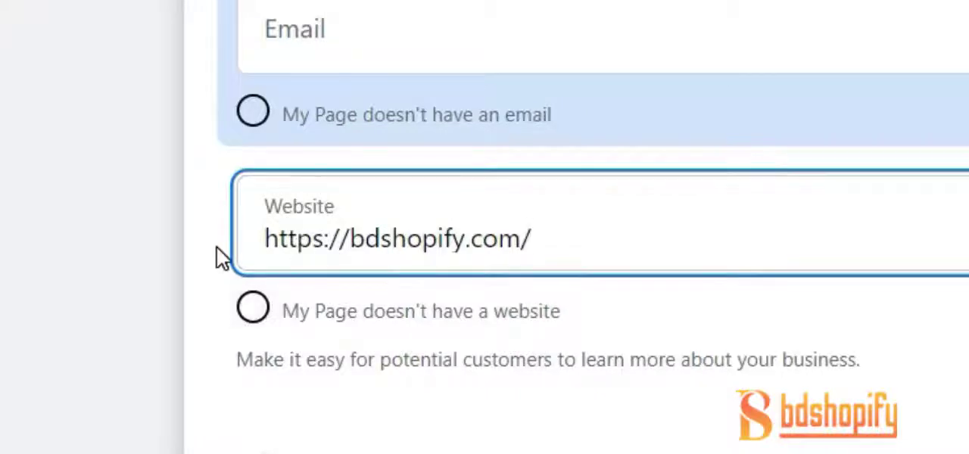
{"action": "left_click", "coordinate": [598, 394]}
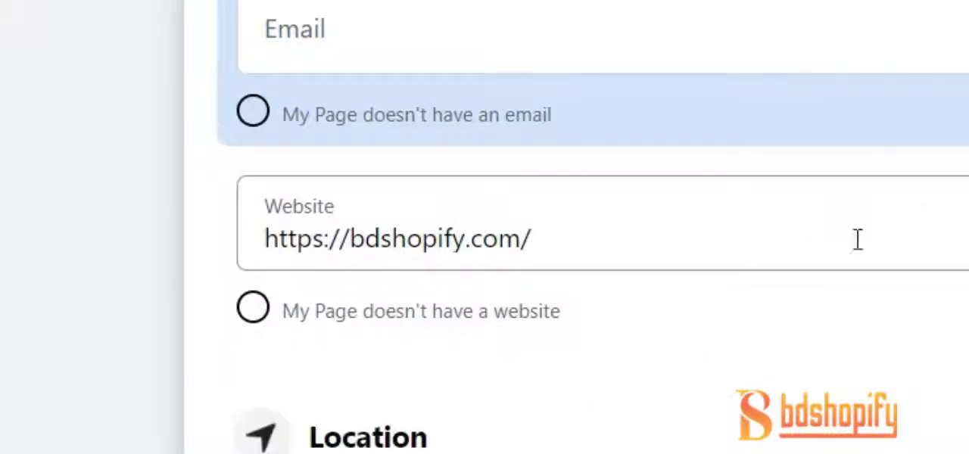
Check the address, city and ZIP code entries in the Page's Location section
{"action": "scroll", "coordinate": [780, 193], "scroll_direction": "down", "scroll_amount": 2}
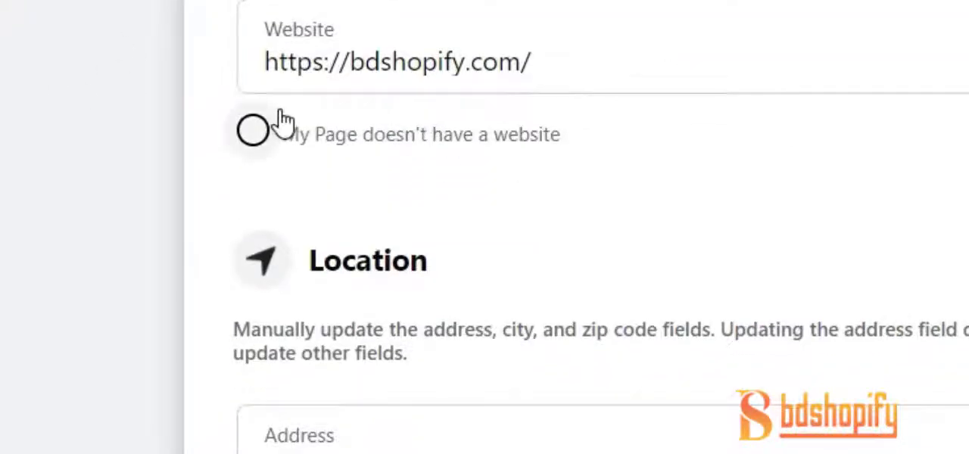
{"action": "scroll", "coordinate": [279, 124], "scroll_direction": "down", "scroll_amount": 4}
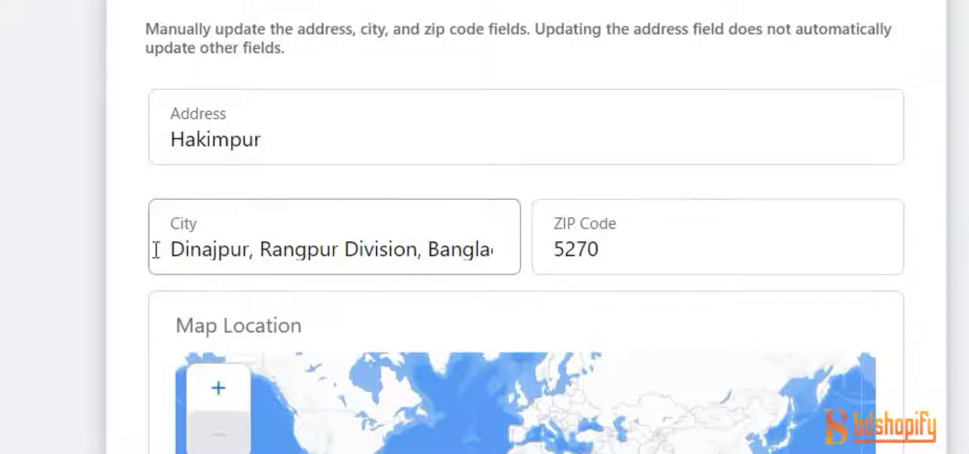
{"action": "left_click", "coordinate": [202, 241]}
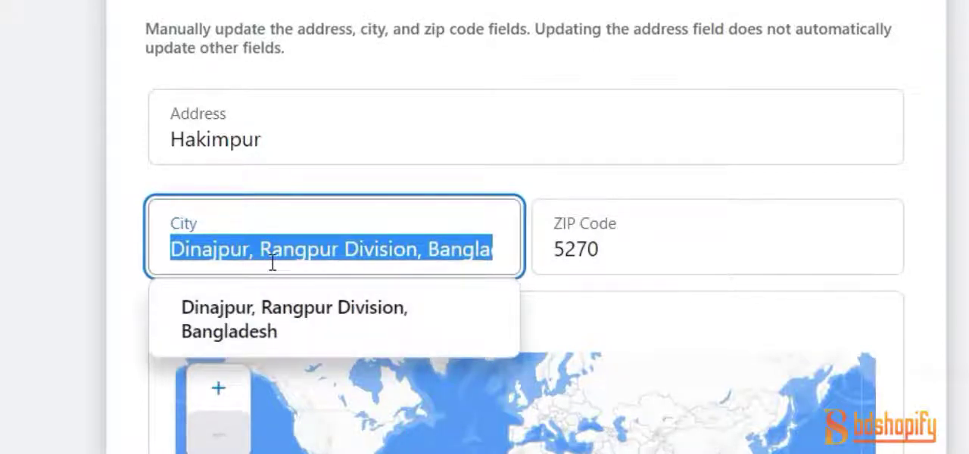
{"action": "left_click", "coordinate": [659, 234]}
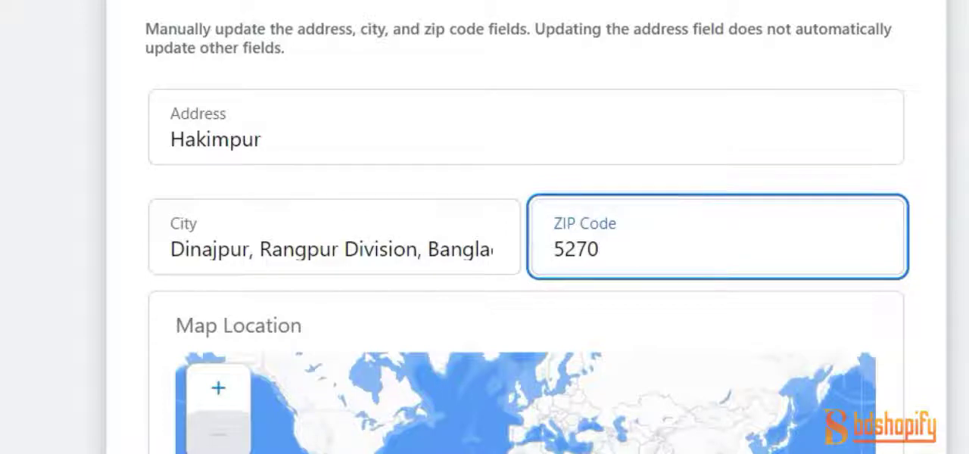
{"action": "left_click", "coordinate": [470, 8]}
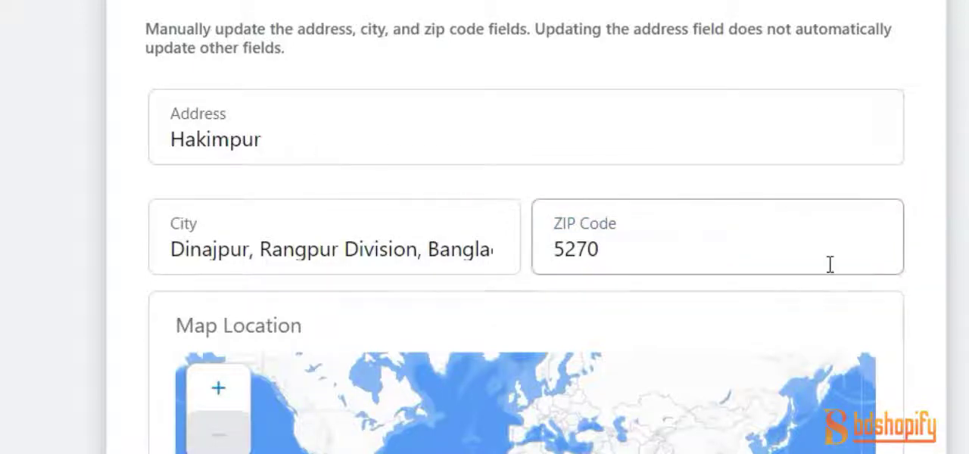
Examine the map location and the option for customers visiting the business at its street address
{"action": "scroll", "coordinate": [825, 267], "scroll_direction": "down", "scroll_amount": 5}
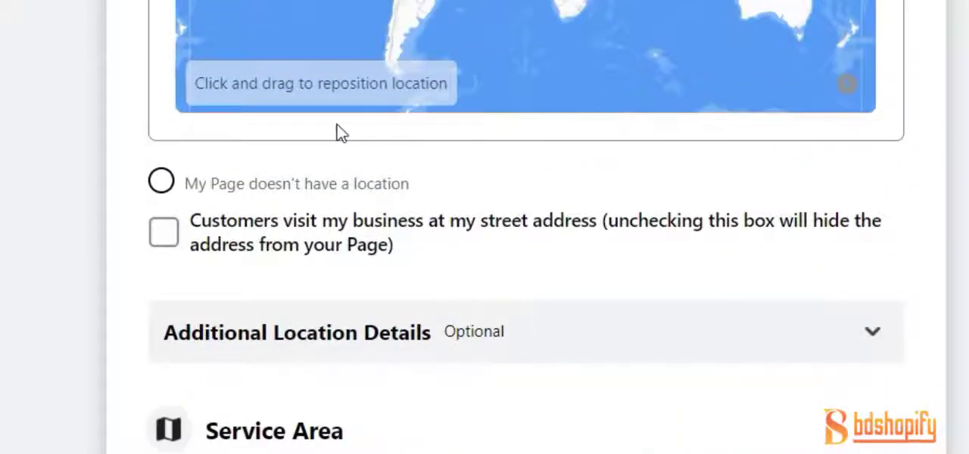
{"action": "scroll", "coordinate": [340, 131], "scroll_direction": "down", "scroll_amount": 2}
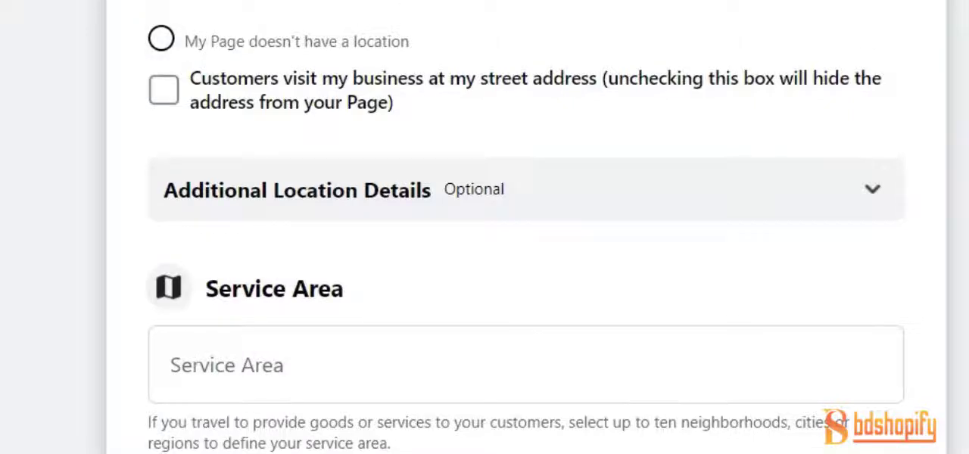
{"action": "scroll", "coordinate": [471, 98], "scroll_direction": "up", "scroll_amount": 5}
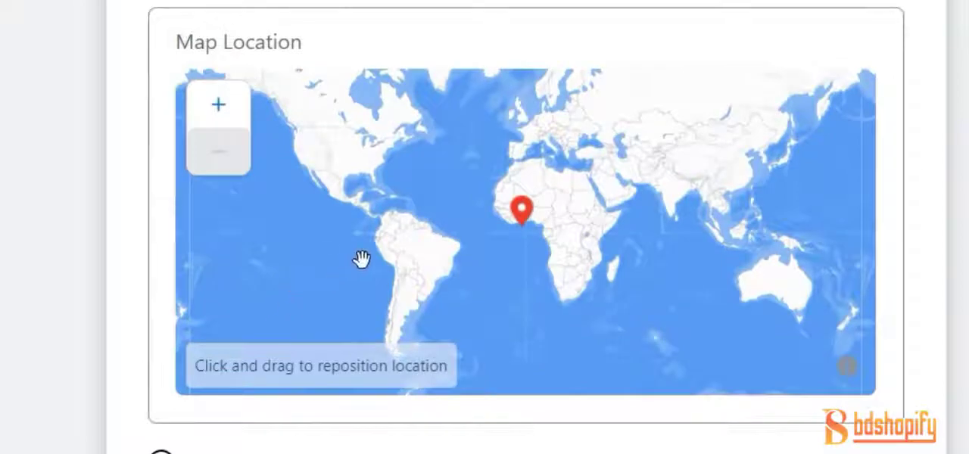
{"action": "scroll", "coordinate": [688, 346], "scroll_direction": "down", "scroll_amount": 5}
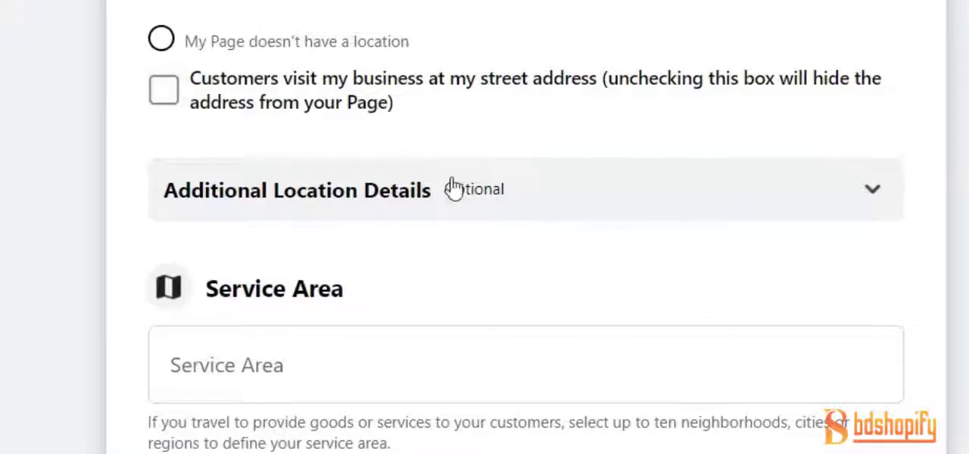
{"action": "left_click", "coordinate": [165, 95]}
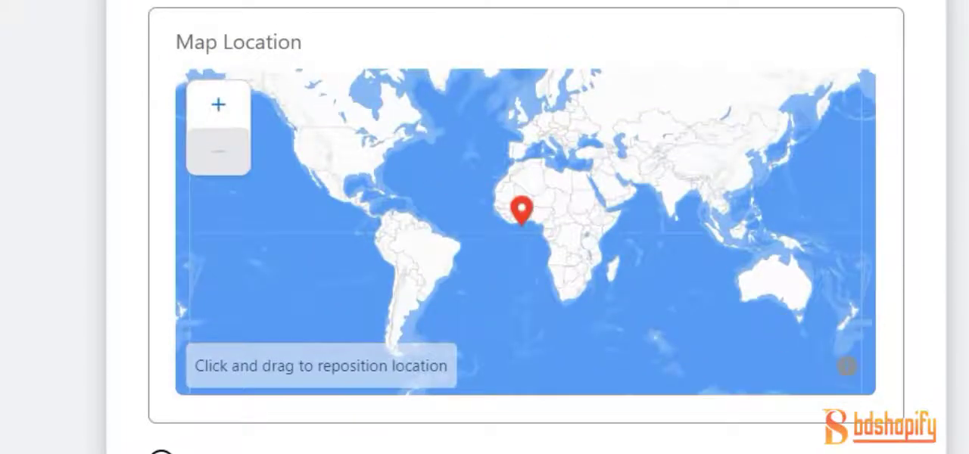
{"action": "scroll", "coordinate": [837, 76], "scroll_direction": "up", "scroll_amount": 5}
{"action": "scroll", "coordinate": [838, 78], "scroll_direction": "down", "scroll_amount": 15}
{"action": "scroll", "coordinate": [292, 99], "scroll_direction": "up", "scroll_amount": 3}
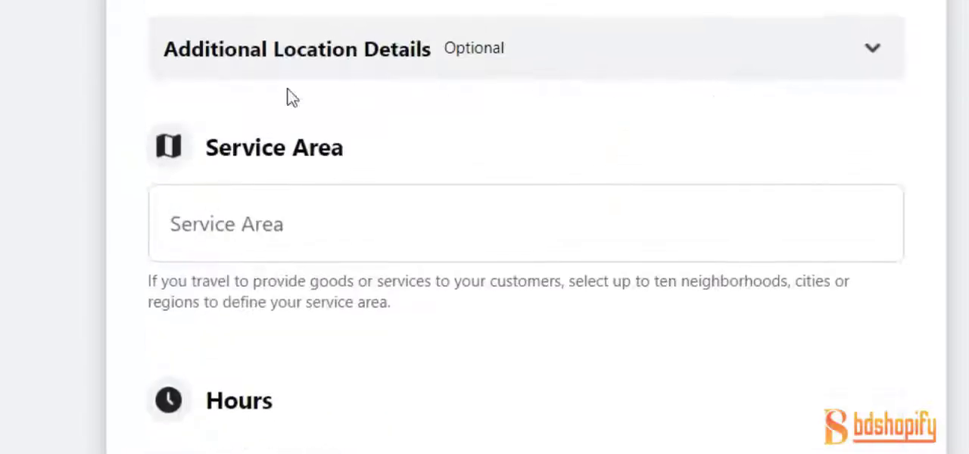
Expand Additional Location Details to view its optional questions, and collapse the section again
{"action": "left_click", "coordinate": [445, 50]}
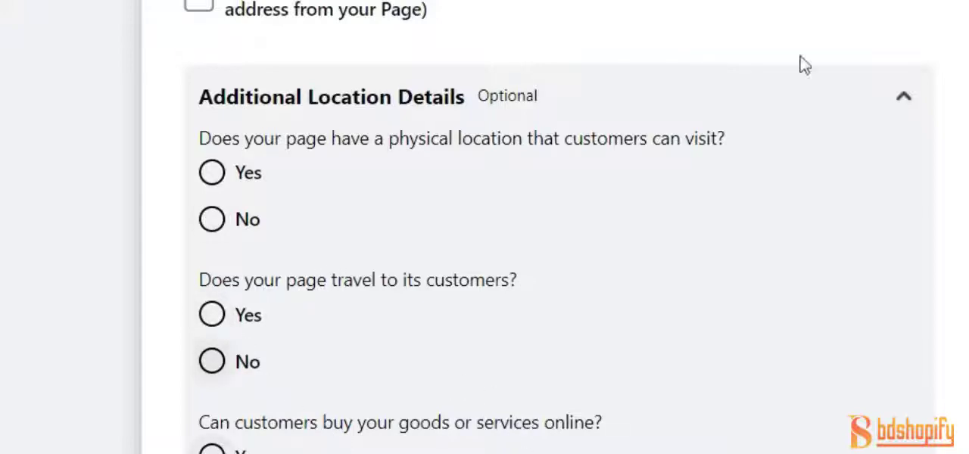
{"action": "left_click", "coordinate": [906, 91]}
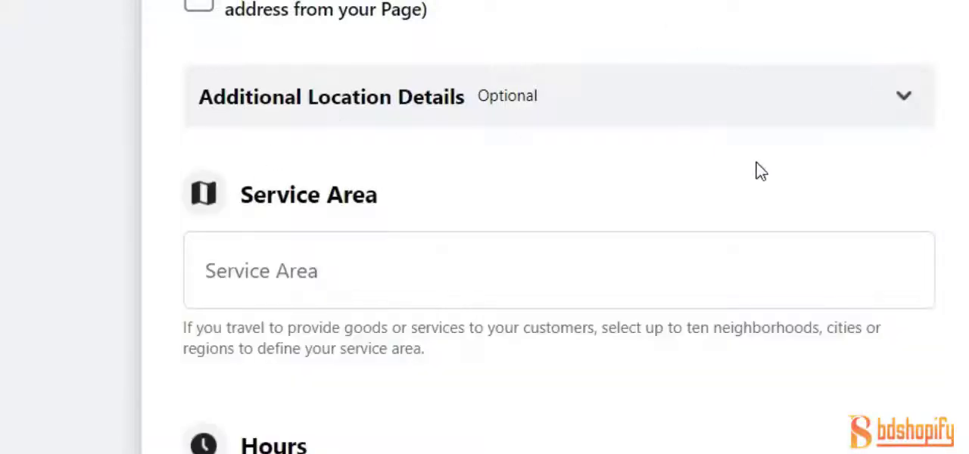
{"action": "left_click", "coordinate": [704, 113]}
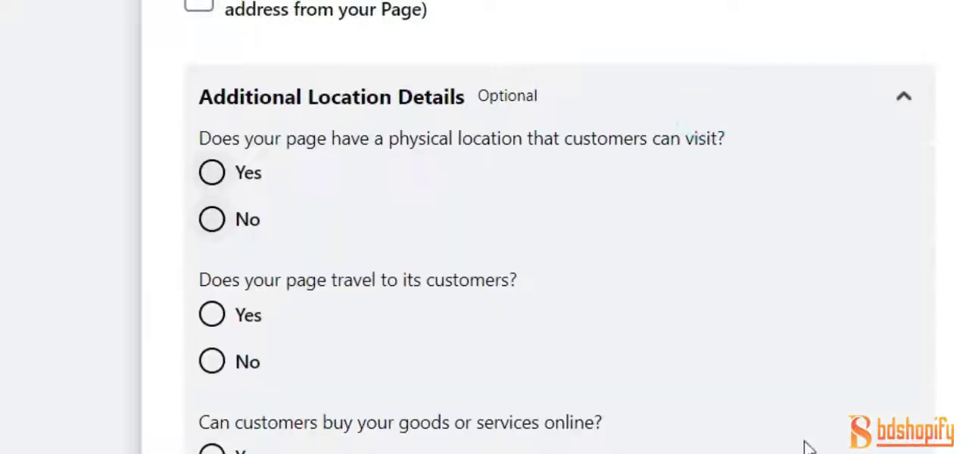
{"action": "left_click", "coordinate": [906, 94]}
{"action": "scroll", "coordinate": [225, 275], "scroll_direction": "down", "scroll_amount": 2}
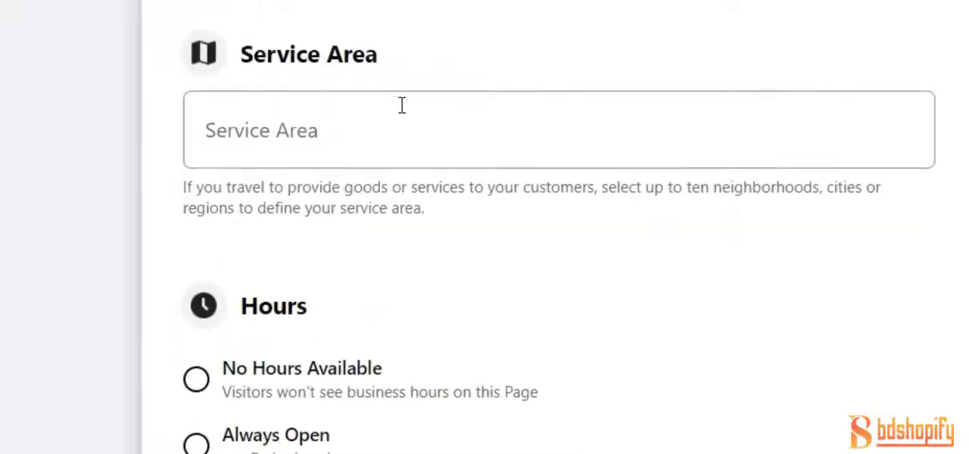
Copy the full city entry from the Page's Location section for use in the empty Service Area entry
{"action": "left_click", "coordinate": [279, 133]}
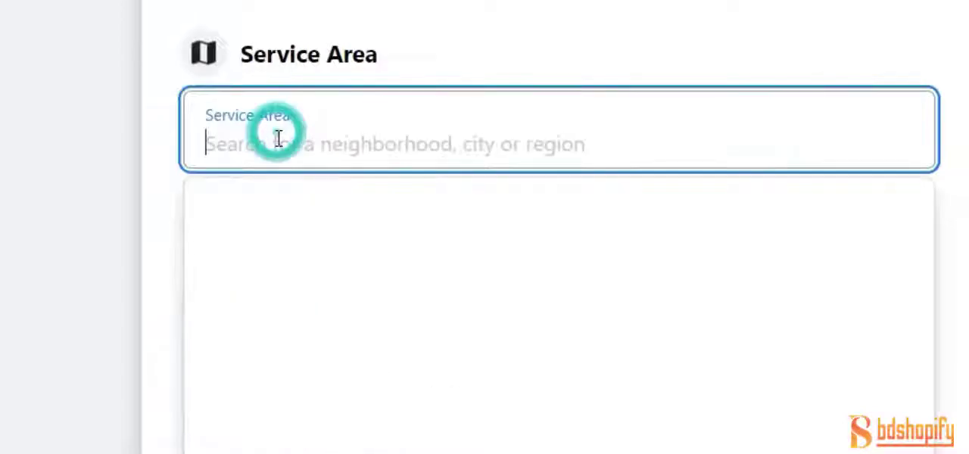
{"action": "scroll", "coordinate": [277, 144], "scroll_direction": "up", "scroll_amount": 10}
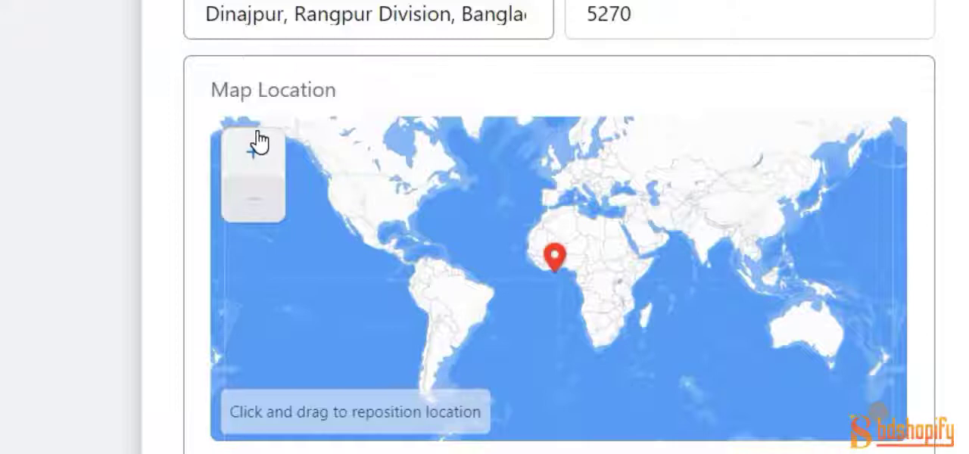
{"action": "scroll", "coordinate": [509, 55], "scroll_direction": "up", "scroll_amount": 2}
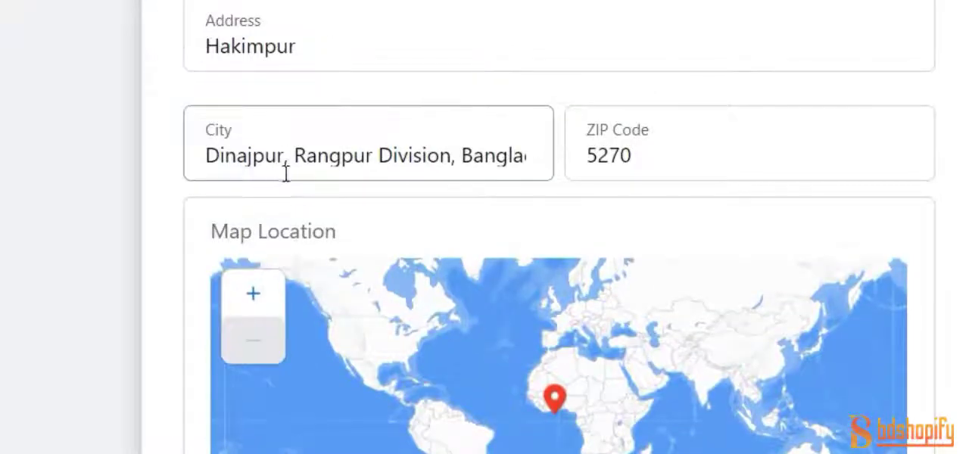
{"action": "triple_click", "coordinate": [424, 155]}
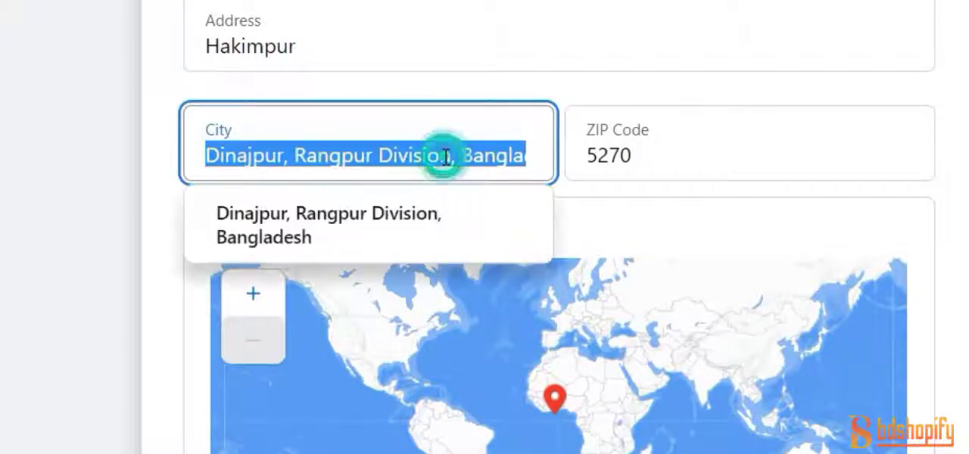
{"action": "right_click", "coordinate": [447, 162]}
{"action": "left_click", "coordinate": [534, 40]}
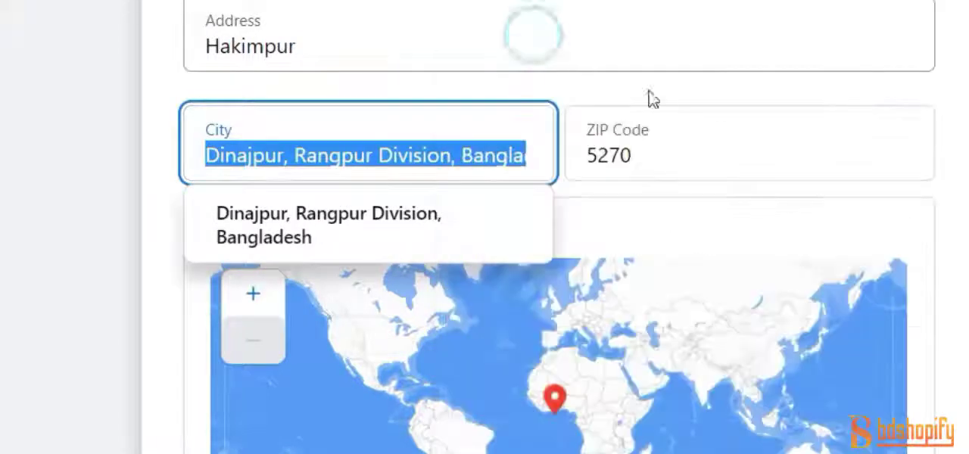
Paste the copied city into Service Area and pick Dinajpur, Rangpur Division, Bangladesh from the suggestions
{"action": "scroll", "coordinate": [714, 88], "scroll_direction": "down", "scroll_amount": 5}
{"action": "left_click", "coordinate": [265, 453]}
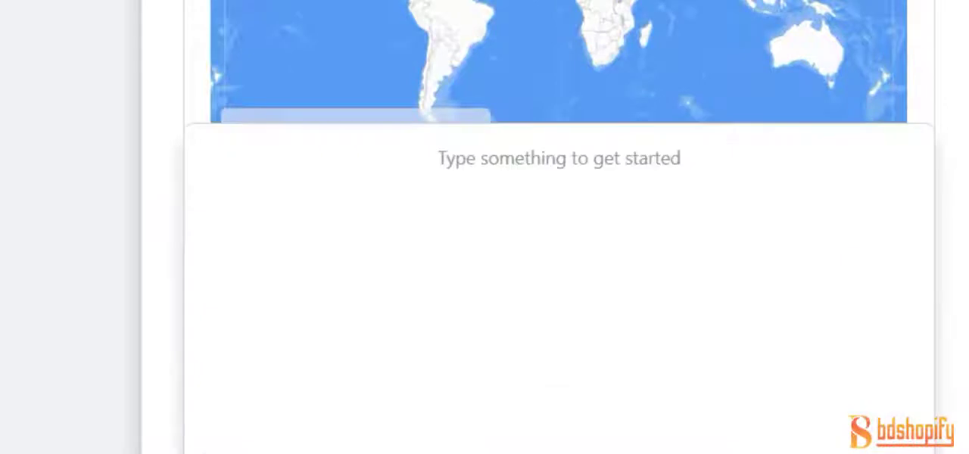
{"action": "right_click", "coordinate": [265, 452]}
{"action": "left_click", "coordinate": [360, 134]}
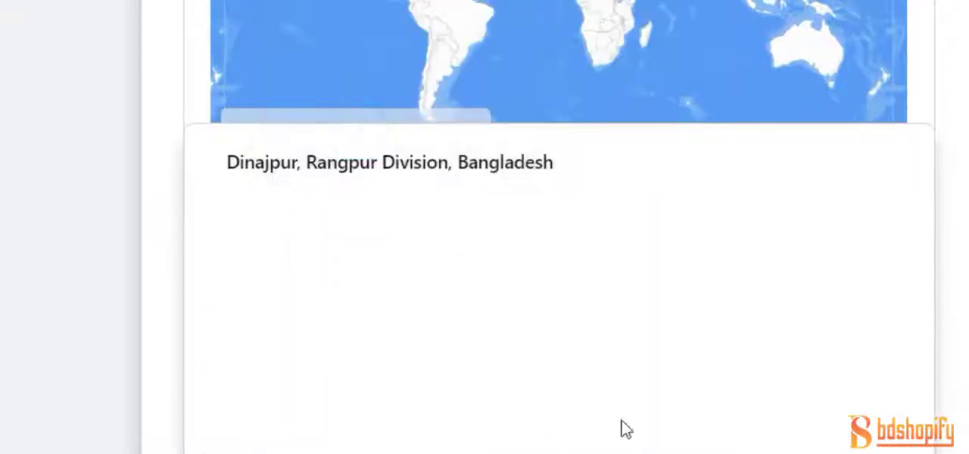
{"action": "scroll", "coordinate": [620, 431], "scroll_direction": "down", "scroll_amount": 3}
{"action": "left_click", "coordinate": [619, 431]}
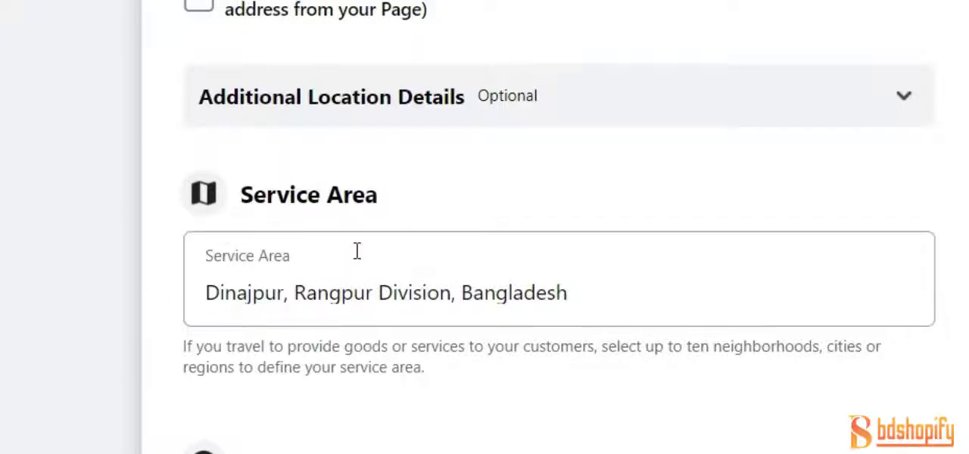
Examine the service area and the options offered for the Page's business hours
{"action": "scroll", "coordinate": [355, 251], "scroll_direction": "down", "scroll_amount": 4}
{"action": "scroll", "coordinate": [320, 17], "scroll_direction": "up", "scroll_amount": 2}
{"action": "scroll", "coordinate": [318, 20], "scroll_direction": "down", "scroll_amount": 2}
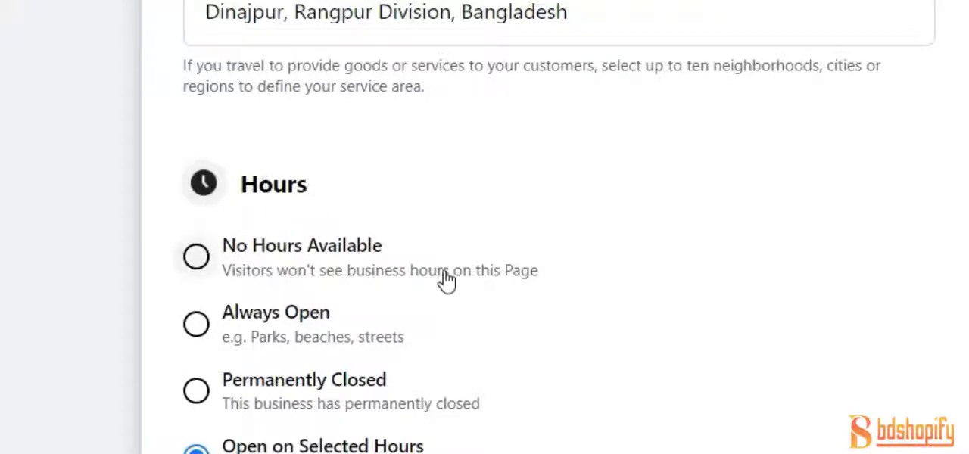
{"action": "scroll", "coordinate": [454, 265], "scroll_direction": "down", "scroll_amount": 4}
{"action": "scroll", "coordinate": [568, 163], "scroll_direction": "up", "scroll_amount": 1}
{"action": "scroll", "coordinate": [424, 168], "scroll_direction": "up", "scroll_amount": 3}
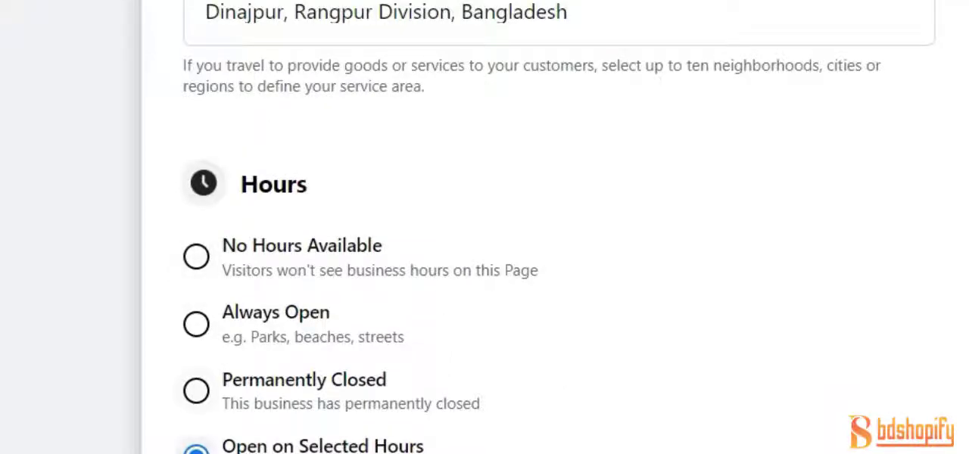
{"action": "scroll", "coordinate": [255, 326], "scroll_direction": "up", "scroll_amount": 2}
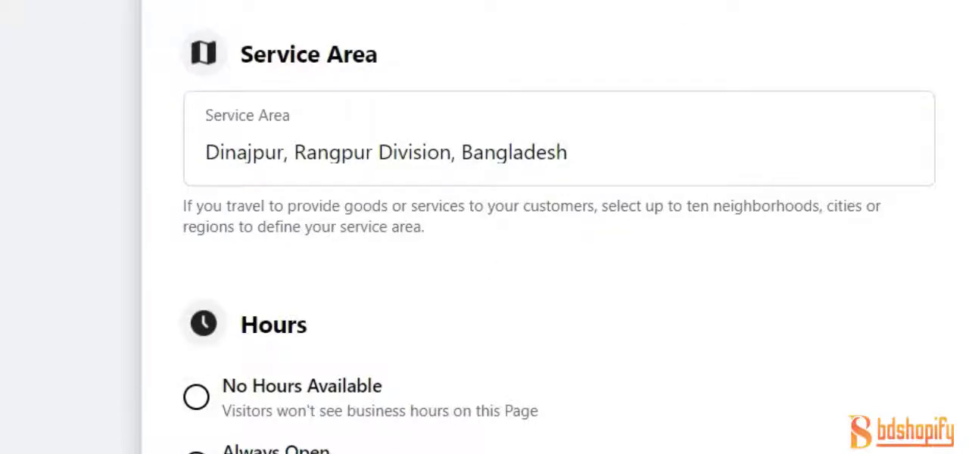
{"action": "scroll", "coordinate": [471, 424], "scroll_direction": "down", "scroll_amount": 2}
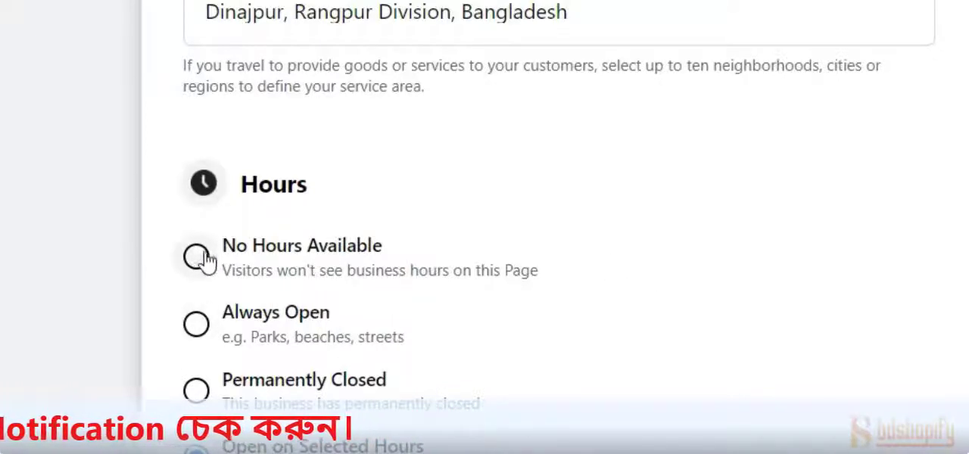
Choose Open on Selected Hours for the Page and remove Monday's existing opening and closing times
{"action": "scroll", "coordinate": [447, 254], "scroll_direction": "down", "scroll_amount": 3}
{"action": "left_click", "coordinate": [458, 253]}
{"action": "scroll", "coordinate": [459, 254], "scroll_direction": "down", "scroll_amount": 1}
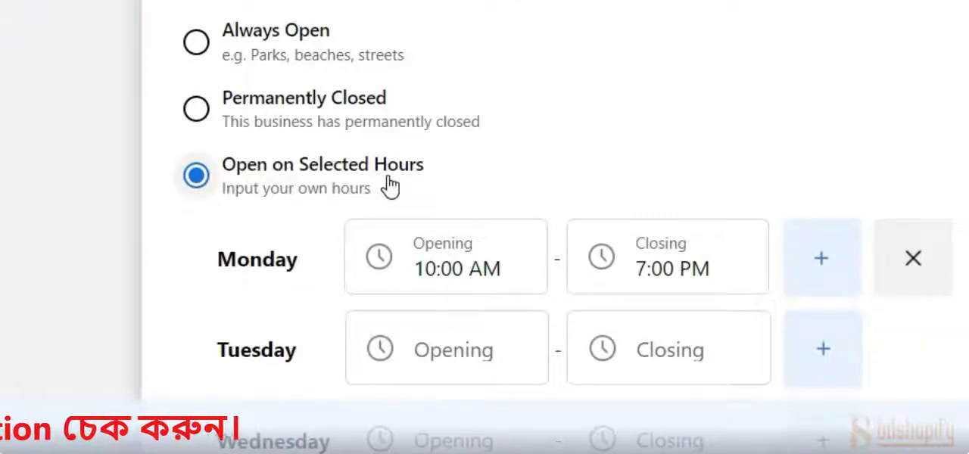
{"action": "left_click", "coordinate": [197, 178]}
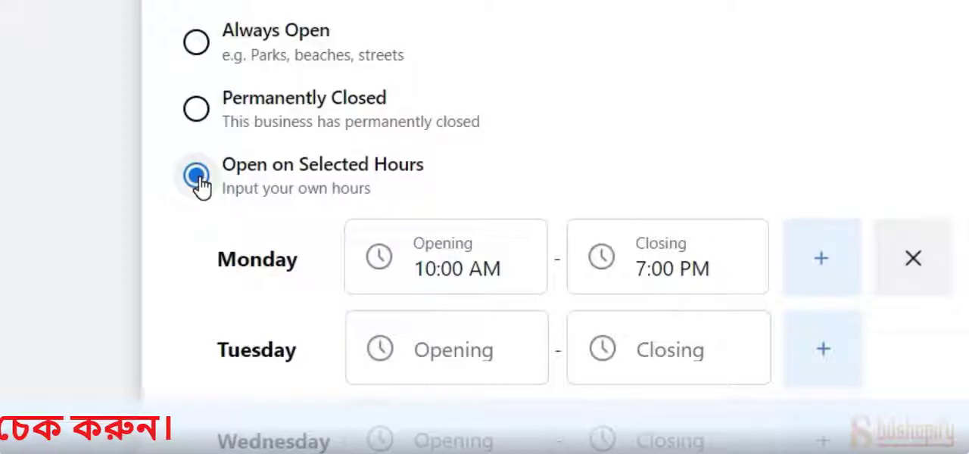
{"action": "scroll", "coordinate": [721, 347], "scroll_direction": "down", "scroll_amount": 6}
{"action": "scroll", "coordinate": [744, 439], "scroll_direction": "up", "scroll_amount": 8}
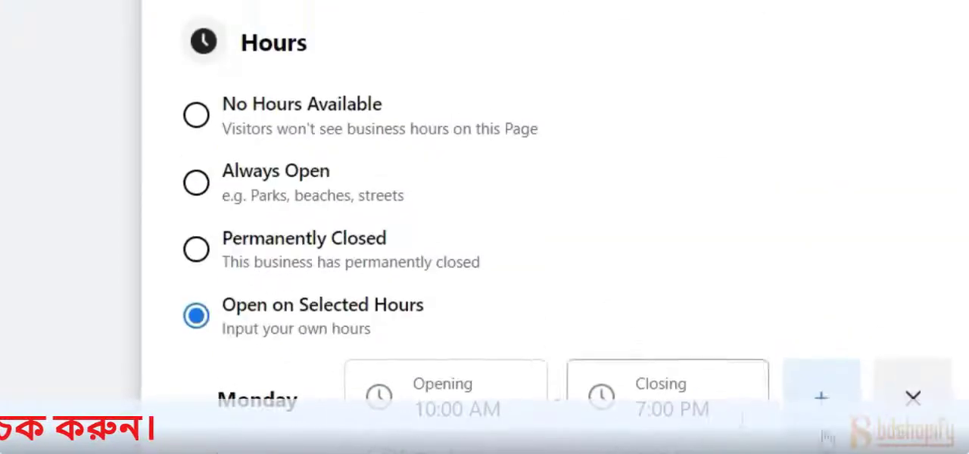
{"action": "left_click", "coordinate": [917, 400]}
{"action": "scroll", "coordinate": [871, 393], "scroll_direction": "down", "scroll_amount": 6}
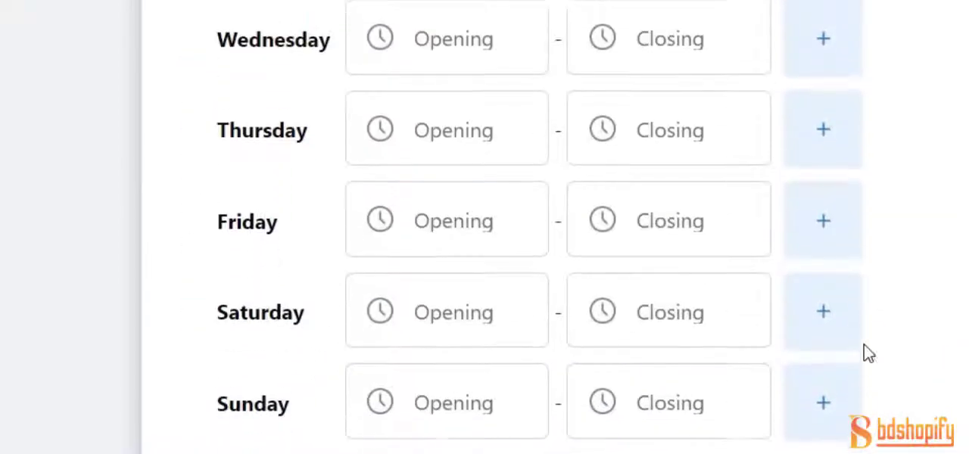
Try the No Hours Available and Always Open options for the business hours, and return to Open on Selected Hours
{"action": "scroll", "coordinate": [851, 364], "scroll_direction": "up", "scroll_amount": 7}
{"action": "left_click", "coordinate": [195, 256]}
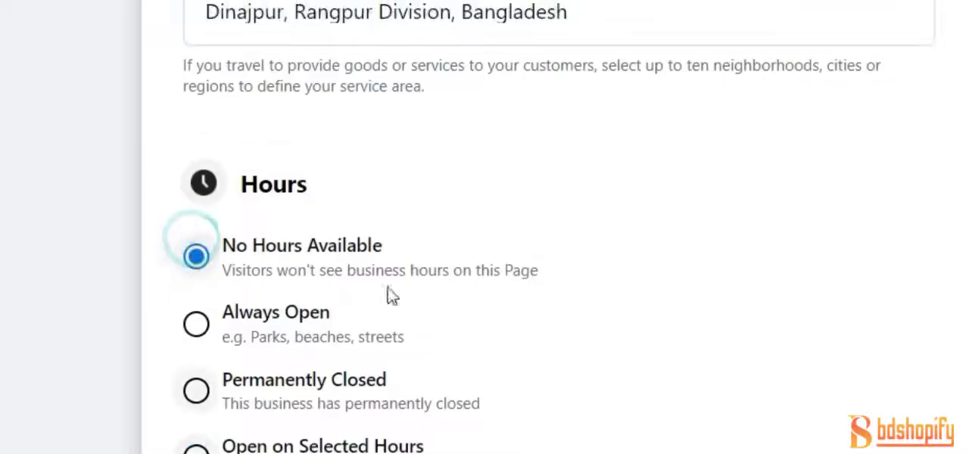
{"action": "scroll", "coordinate": [666, 205], "scroll_direction": "down", "scroll_amount": 4}
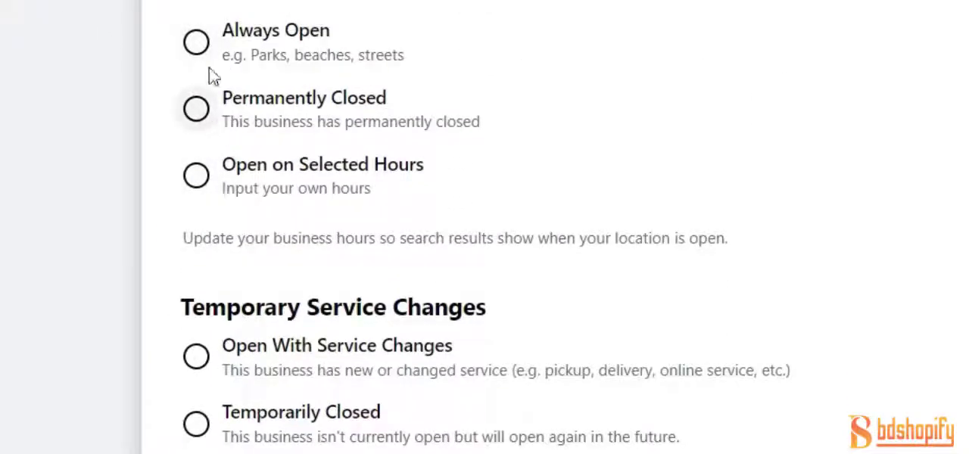
{"action": "left_click", "coordinate": [196, 42]}
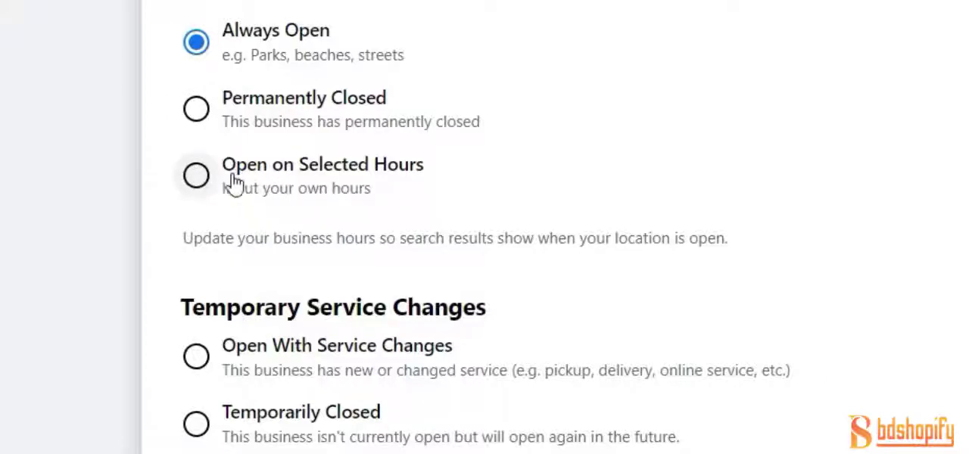
{"action": "left_click", "coordinate": [199, 178]}
Set Monday's opening time to 12:00 AM and pick a closing time for the same day
{"action": "scroll", "coordinate": [303, 211], "scroll_direction": "down", "scroll_amount": 4}
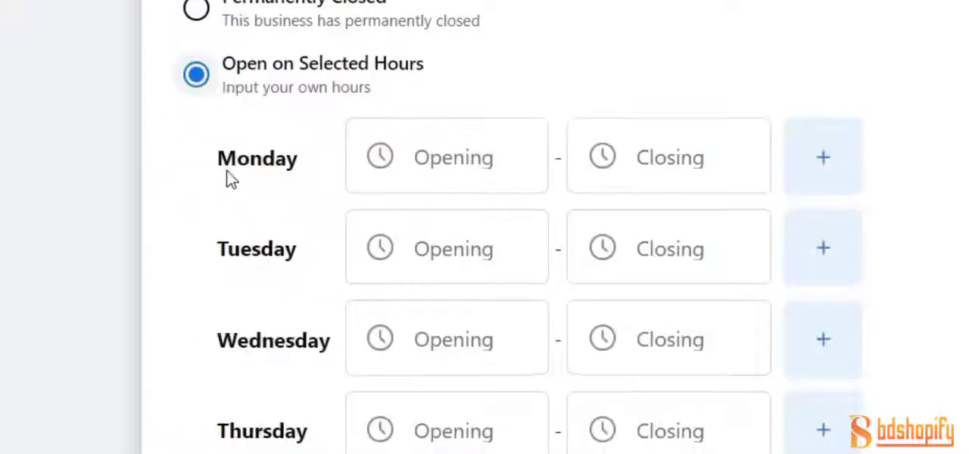
{"action": "scroll", "coordinate": [249, 159], "scroll_direction": "up", "scroll_amount": 3}
{"action": "scroll", "coordinate": [560, 152], "scroll_direction": "down", "scroll_amount": 3}
{"action": "scroll", "coordinate": [533, 157], "scroll_direction": "up", "scroll_amount": 1}
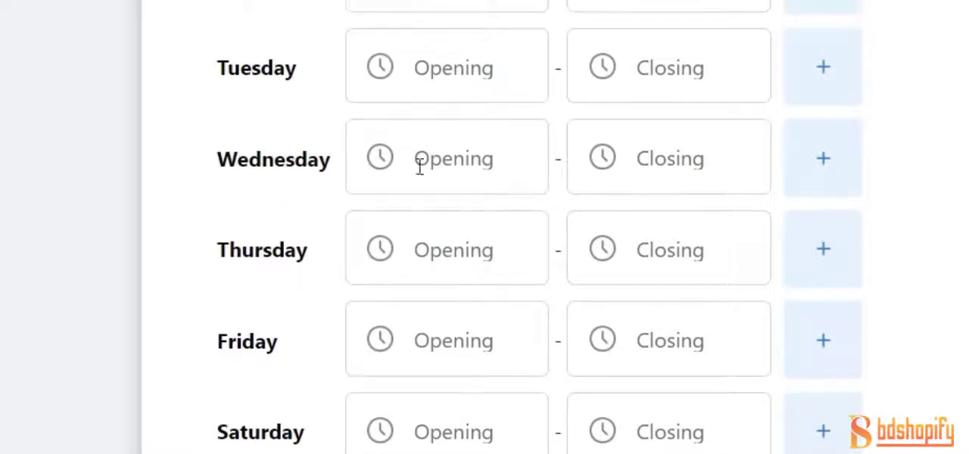
{"action": "left_click", "coordinate": [458, 3]}
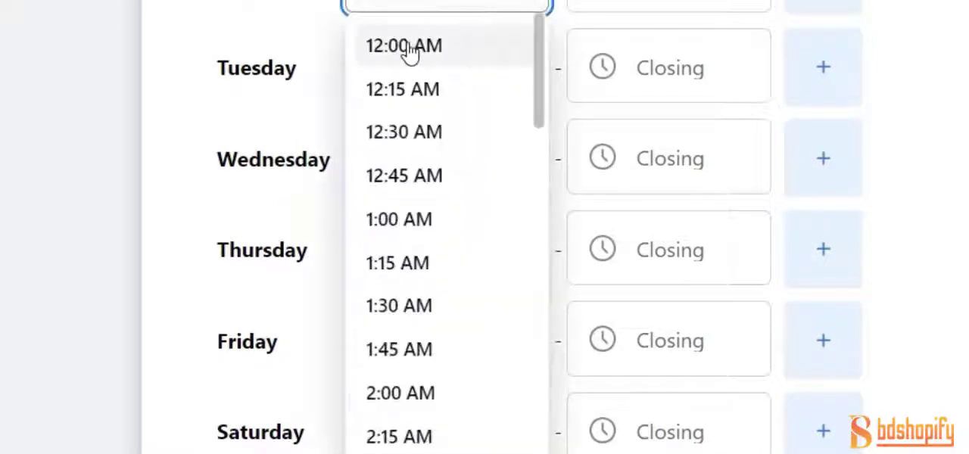
{"action": "left_click", "coordinate": [430, 47]}
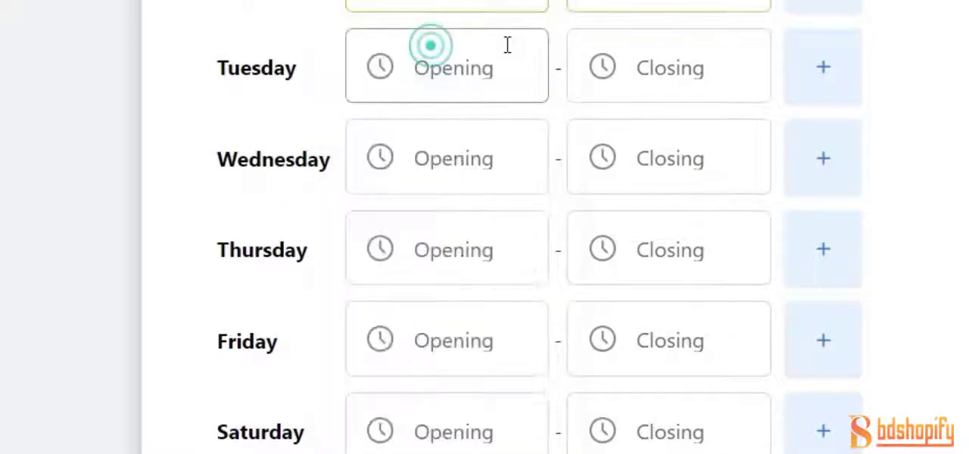
{"action": "left_click", "coordinate": [663, 4]}
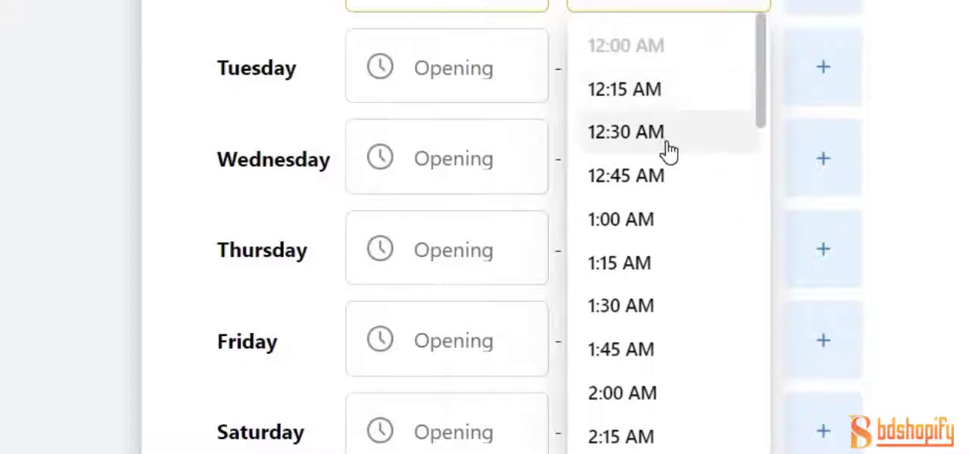
{"action": "scroll", "coordinate": [714, 364], "scroll_direction": "down", "scroll_amount": 10}
{"action": "scroll", "coordinate": [666, 409], "scroll_direction": "down", "scroll_amount": 2}
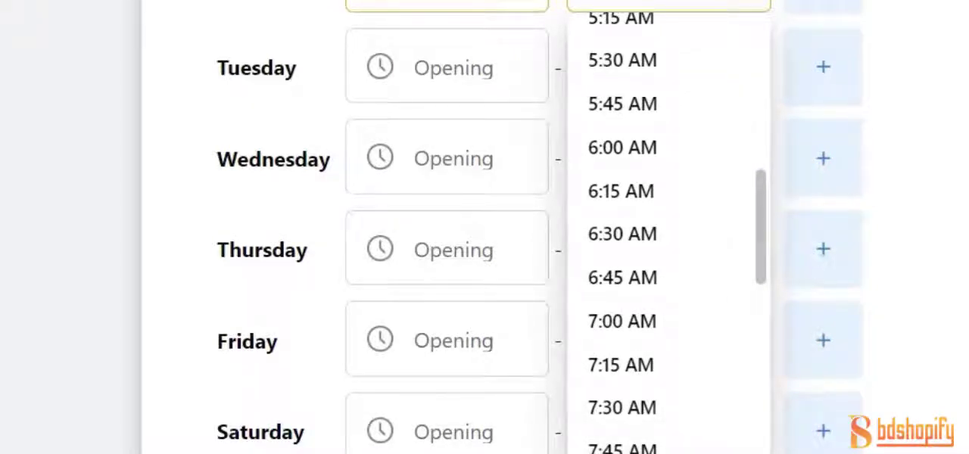
{"action": "left_click", "coordinate": [667, 450]}
Change Monday's business hours to open at 12:00 PM and close at 8:00 AM
{"action": "left_click", "coordinate": [462, 4]}
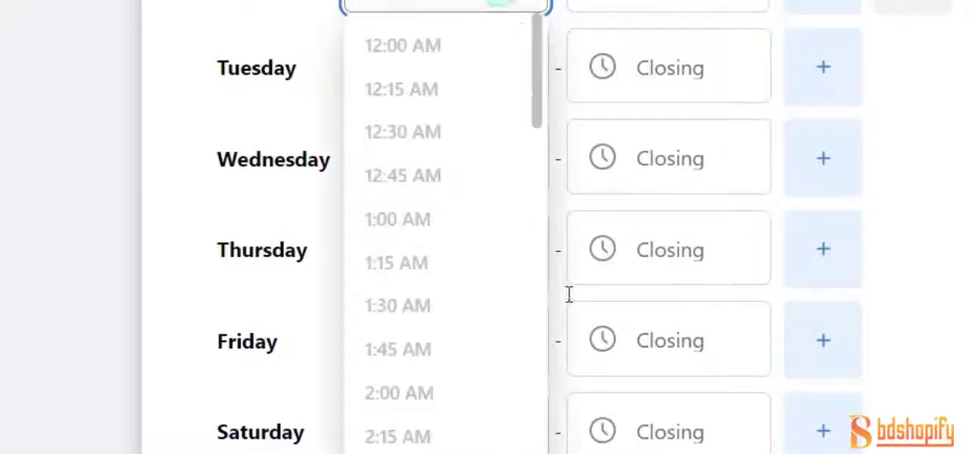
{"action": "scroll", "coordinate": [470, 288], "scroll_direction": "down", "scroll_amount": 12}
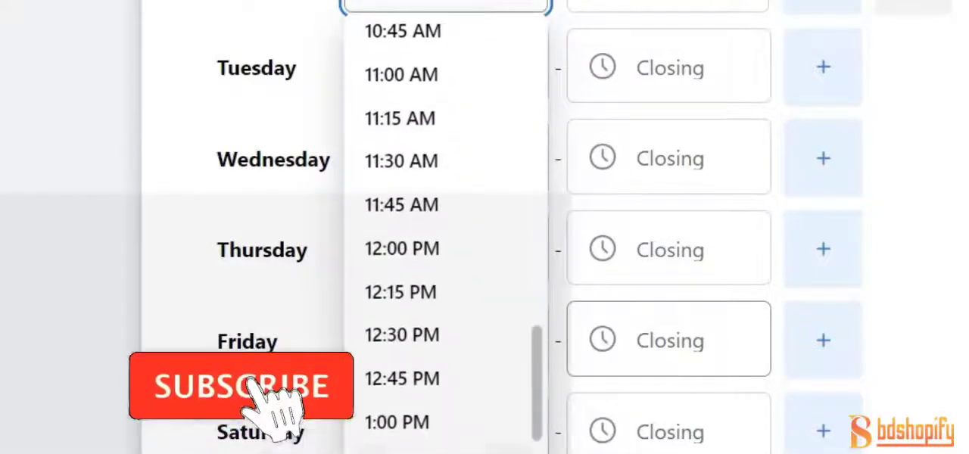
{"action": "left_click", "coordinate": [444, 254]}
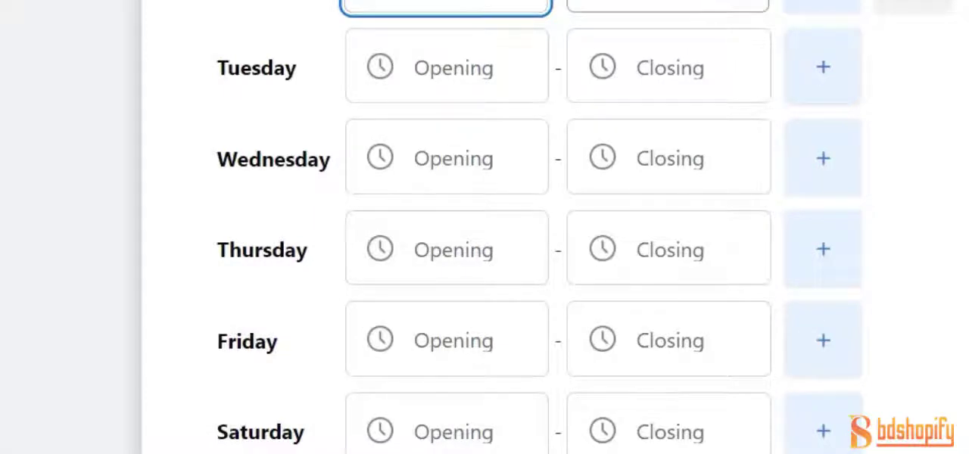
{"action": "left_click", "coordinate": [719, 10]}
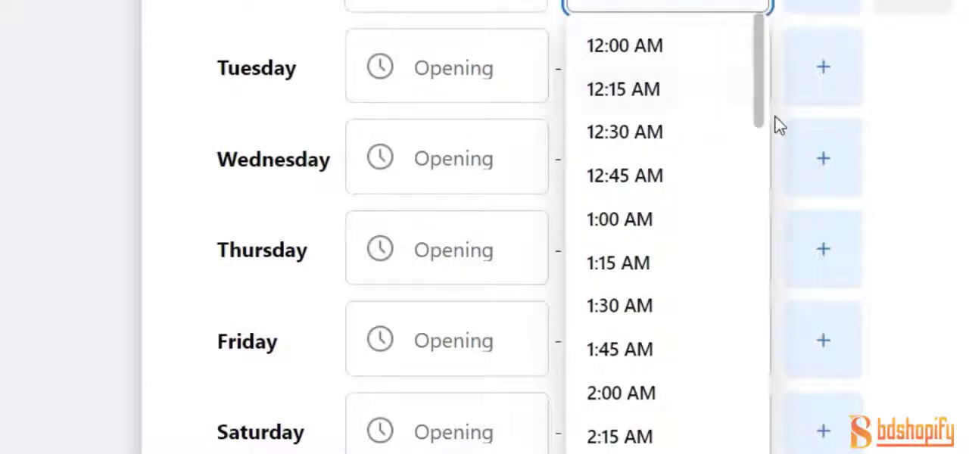
{"action": "left_click", "coordinate": [484, 4]}
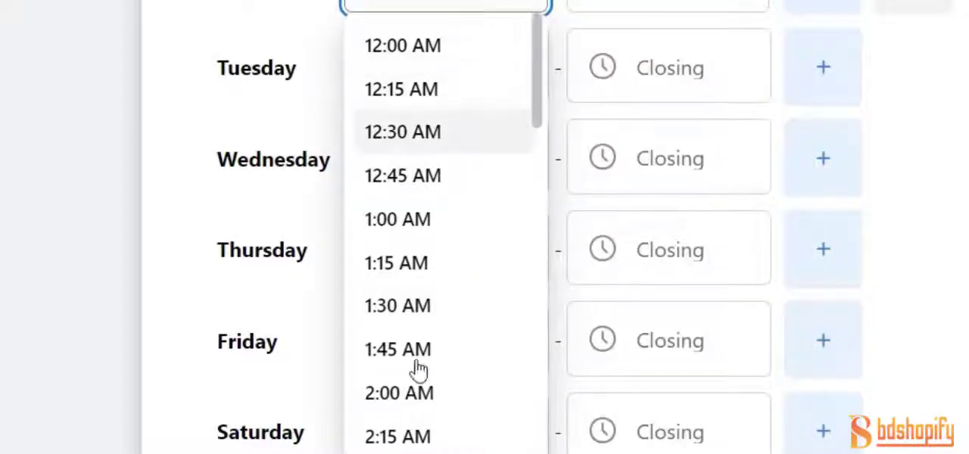
{"action": "scroll", "coordinate": [417, 368], "scroll_direction": "down", "scroll_amount": 5}
{"action": "scroll", "coordinate": [400, 363], "scroll_direction": "down", "scroll_amount": 7}
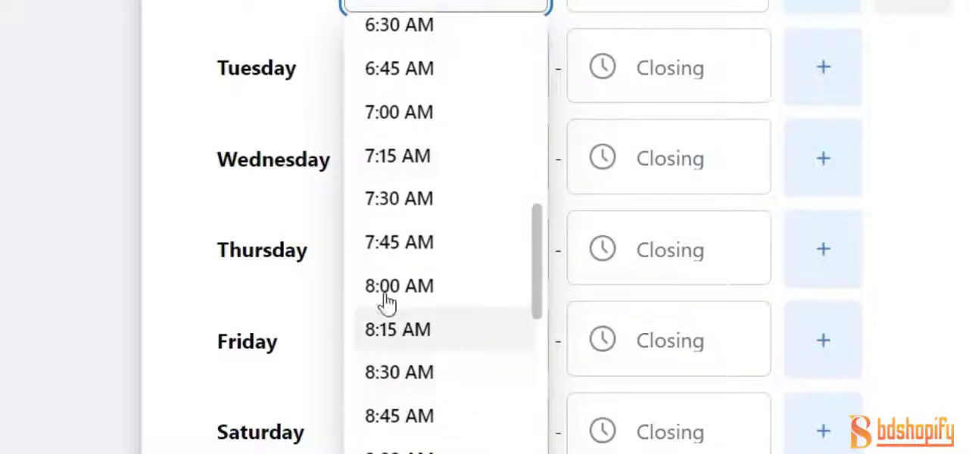
{"action": "left_click", "coordinate": [401, 287]}
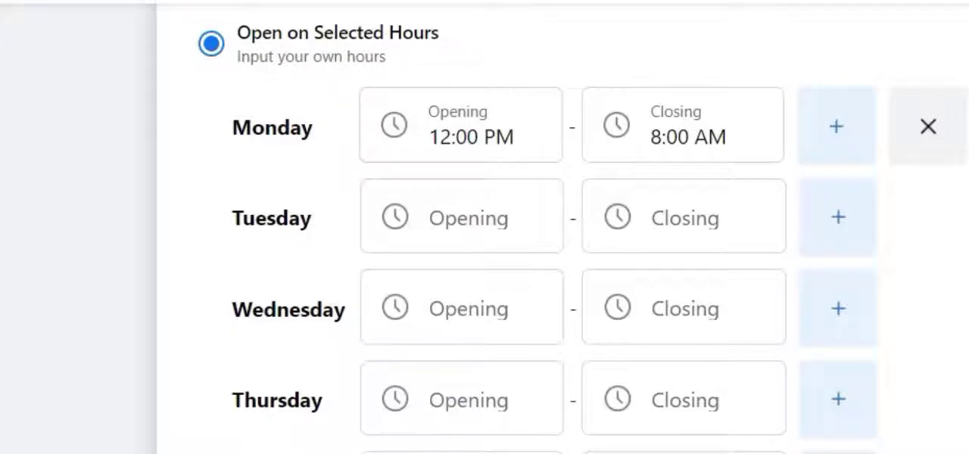
Look through the closing times offered for Monday and the opening times offered for Sunday, leaving both unchosen
{"action": "left_click", "coordinate": [683, 126]}
{"action": "scroll", "coordinate": [737, 435], "scroll_direction": "down", "scroll_amount": 20}
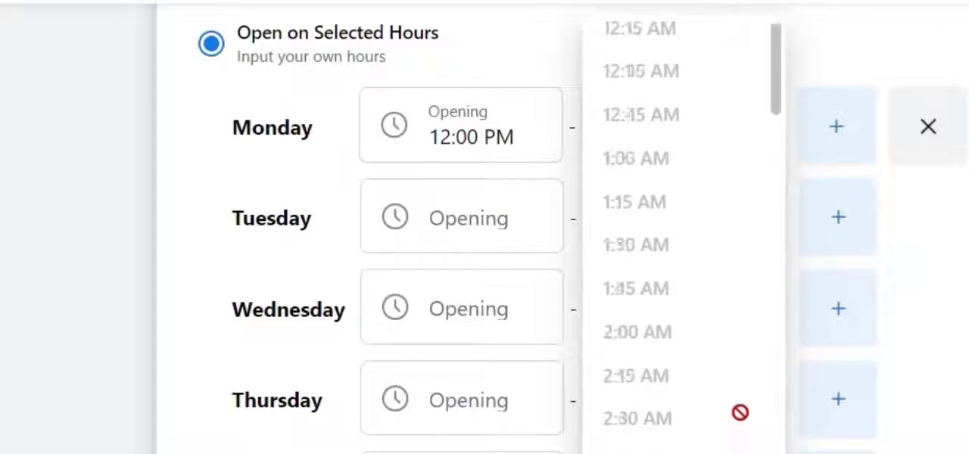
{"action": "scroll", "coordinate": [651, 227], "scroll_direction": "down", "scroll_amount": 15}
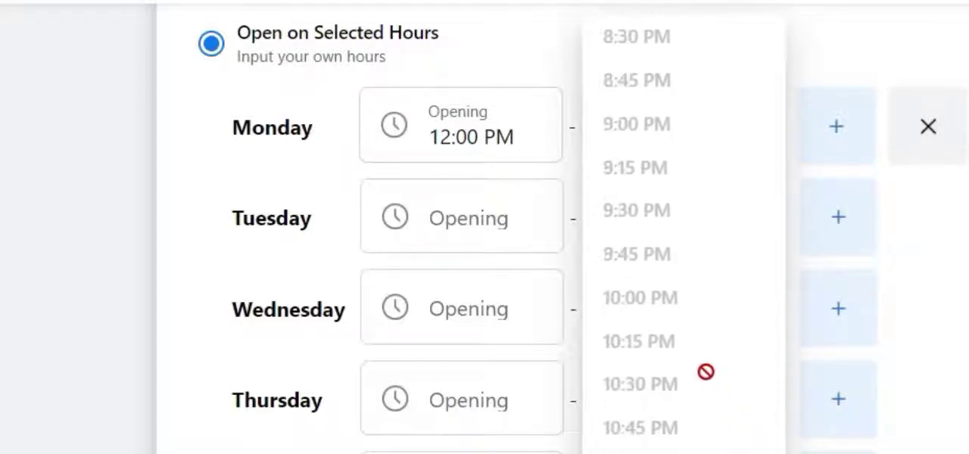
{"action": "left_click", "coordinate": [427, 379]}
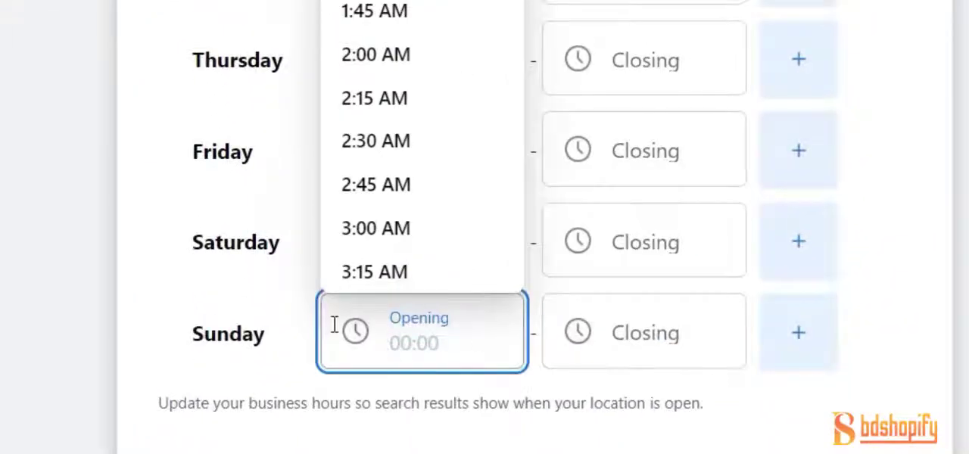
{"action": "scroll", "coordinate": [432, 126], "scroll_direction": "down", "scroll_amount": 5}
{"action": "scroll", "coordinate": [432, 126], "scroll_direction": "up", "scroll_amount": 5}
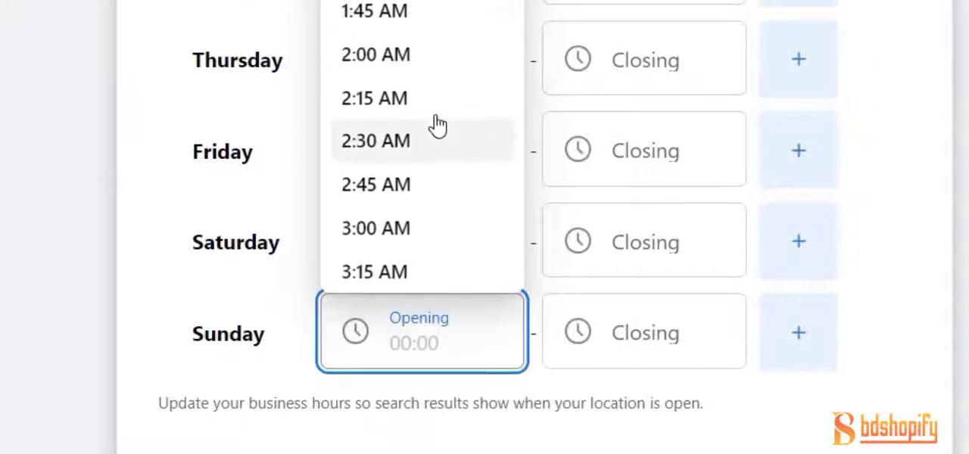
{"action": "scroll", "coordinate": [437, 118], "scroll_direction": "down", "scroll_amount": 9}
{"action": "scroll", "coordinate": [438, 115], "scroll_direction": "down", "scroll_amount": 20}
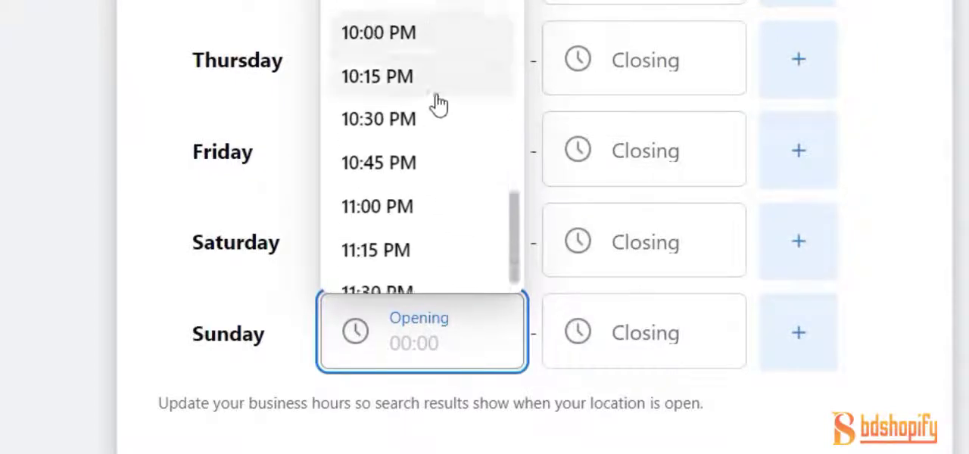
{"action": "left_click", "coordinate": [172, 115]}
Choose Open With Service Changes under Temporary Service Changes to show its service options
{"action": "scroll", "coordinate": [833, 119], "scroll_direction": "down", "scroll_amount": 5}
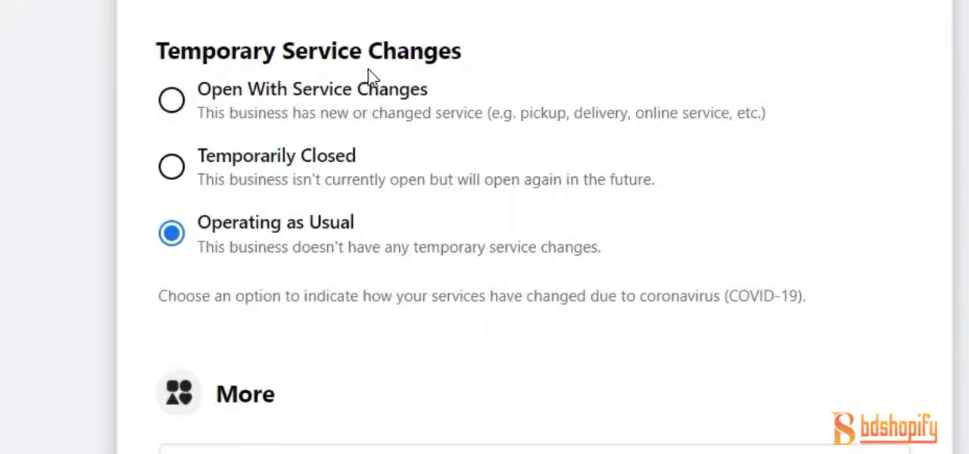
{"action": "left_click", "coordinate": [154, 104]}
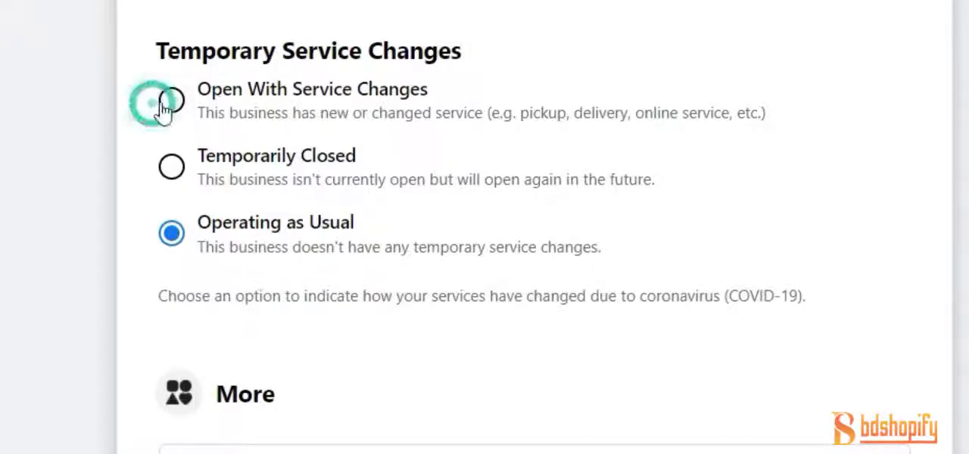
{"action": "left_click", "coordinate": [184, 109]}
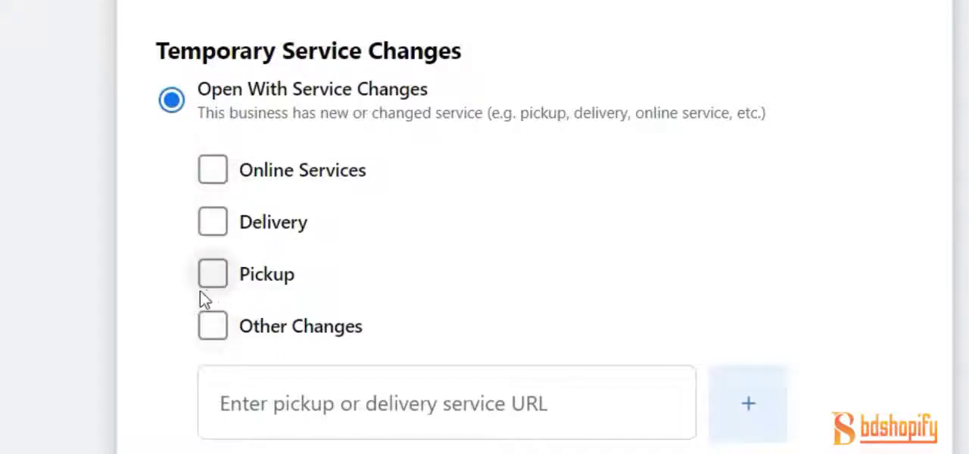
Tick Other Changes among the service change options, and clear it again
{"action": "left_click", "coordinate": [214, 327]}
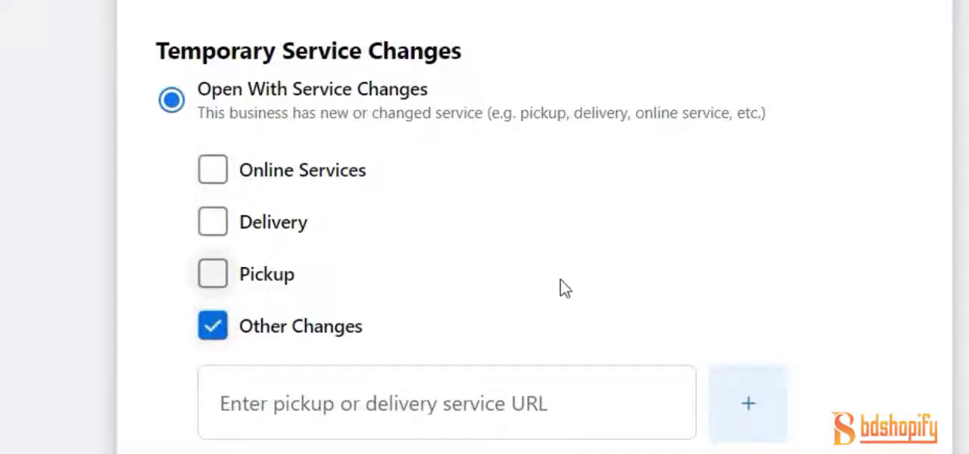
{"action": "scroll", "coordinate": [561, 286], "scroll_direction": "down", "scroll_amount": 4}
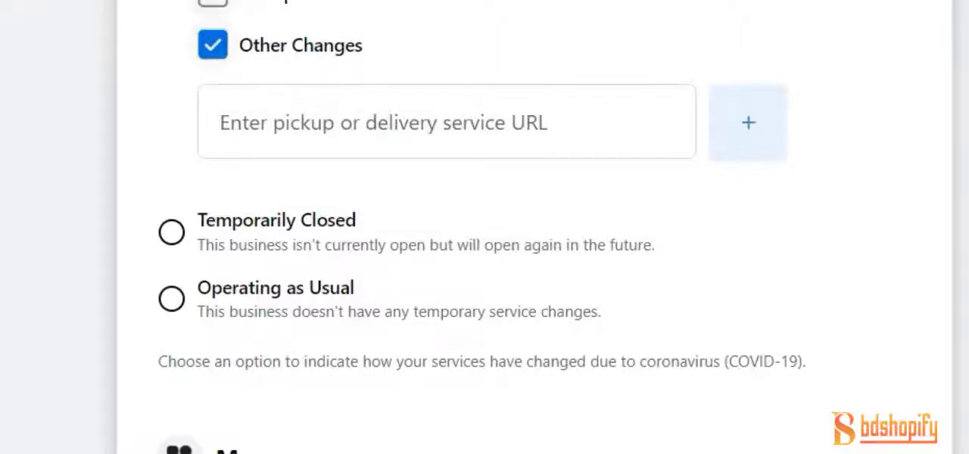
{"action": "left_click", "coordinate": [212, 44]}
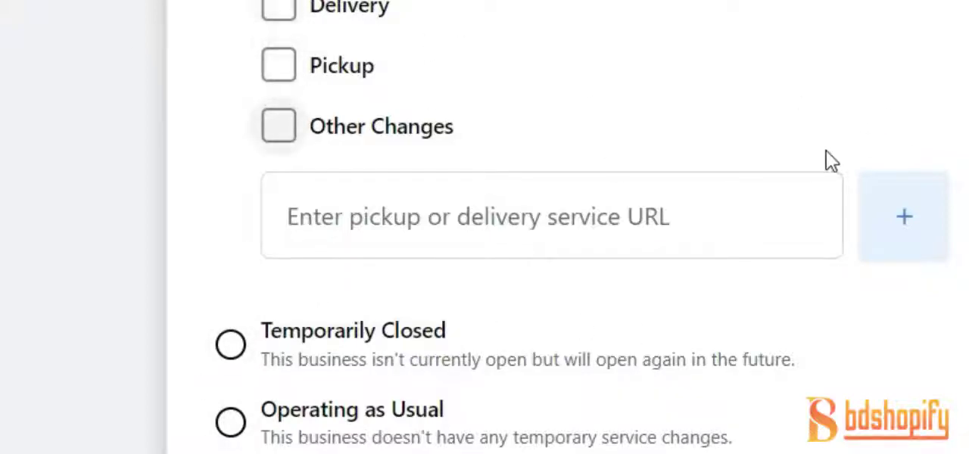
Examine the remaining Temporary Service Changes options and the Privacy Policy and Impressum fields in the More section
{"action": "scroll", "coordinate": [832, 159], "scroll_direction": "down", "scroll_amount": 4}
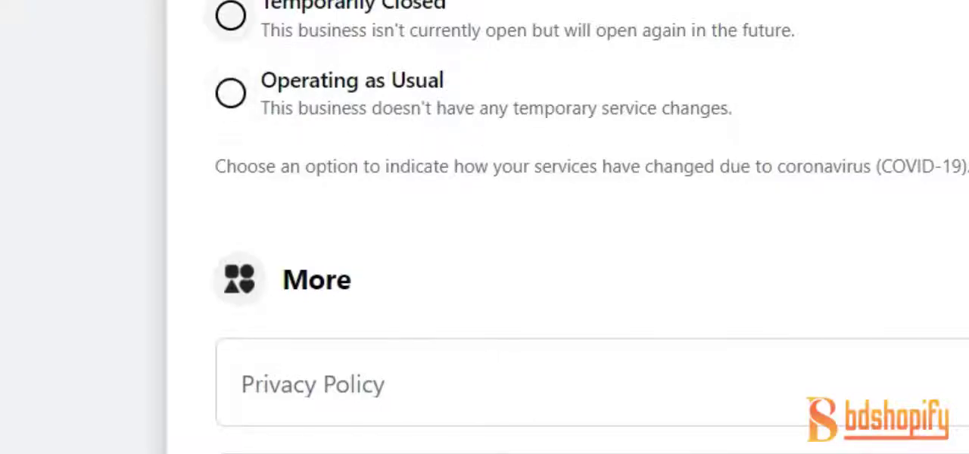
{"action": "scroll", "coordinate": [278, 230], "scroll_direction": "up", "scroll_amount": 6}
{"action": "scroll", "coordinate": [320, 129], "scroll_direction": "down", "scroll_amount": 6}
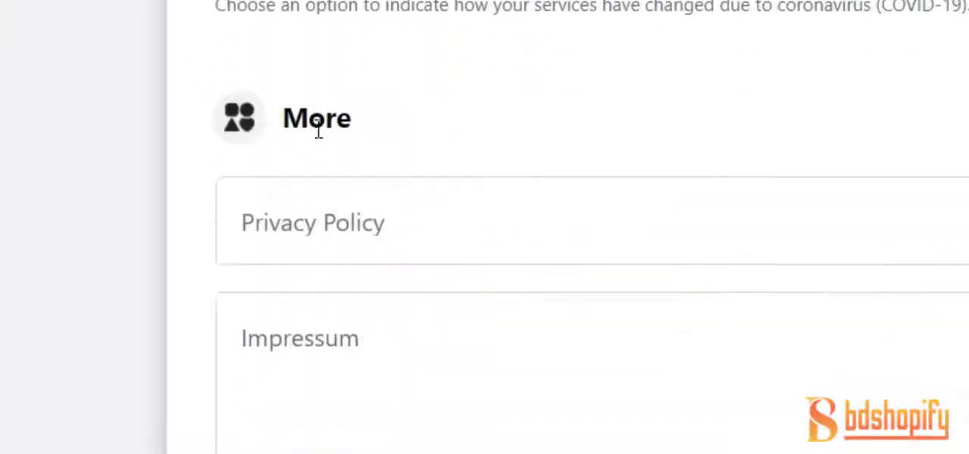
{"action": "scroll", "coordinate": [318, 126], "scroll_direction": "up", "scroll_amount": 4}
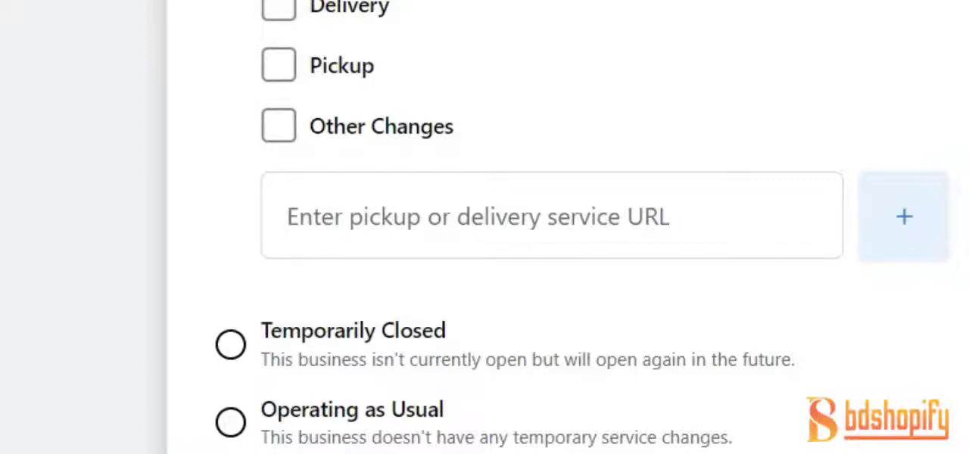
{"action": "scroll", "coordinate": [234, 353], "scroll_direction": "down", "scroll_amount": 5}
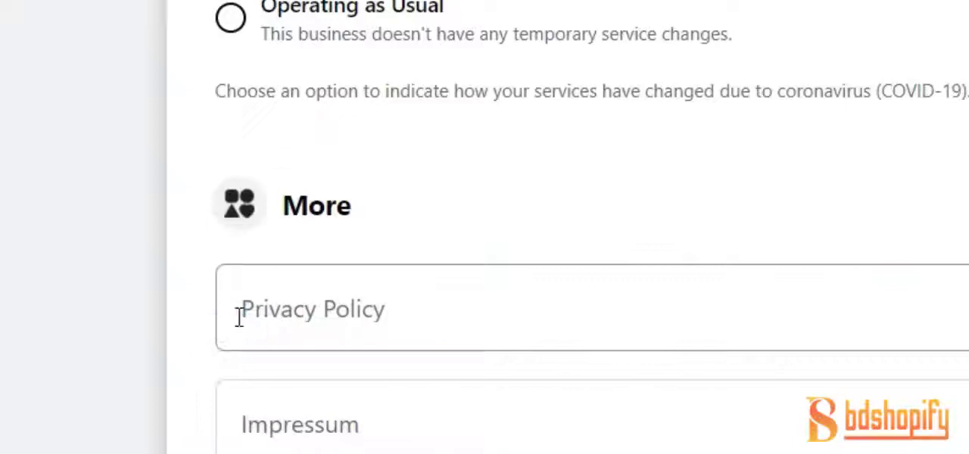
Choose Operating as Usual under Temporary Service Changes
{"action": "left_click", "coordinate": [232, 19]}
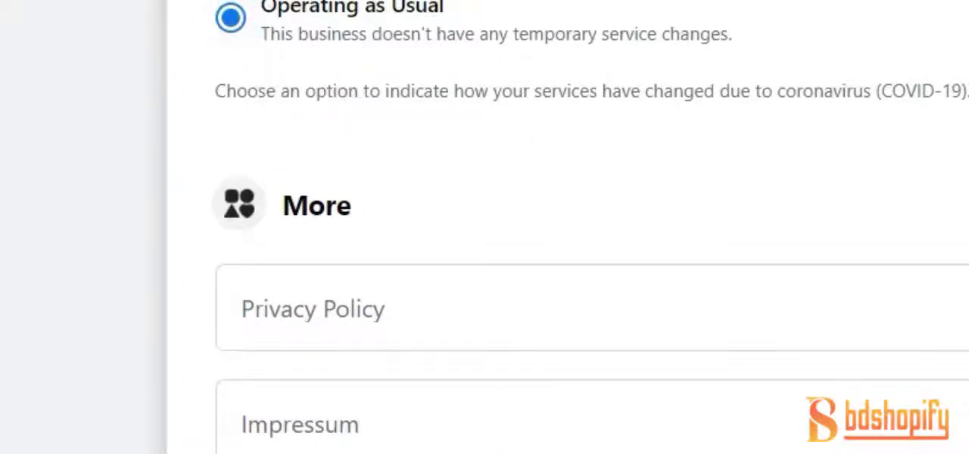
{"action": "scroll", "coordinate": [258, 76], "scroll_direction": "up", "scroll_amount": 2}
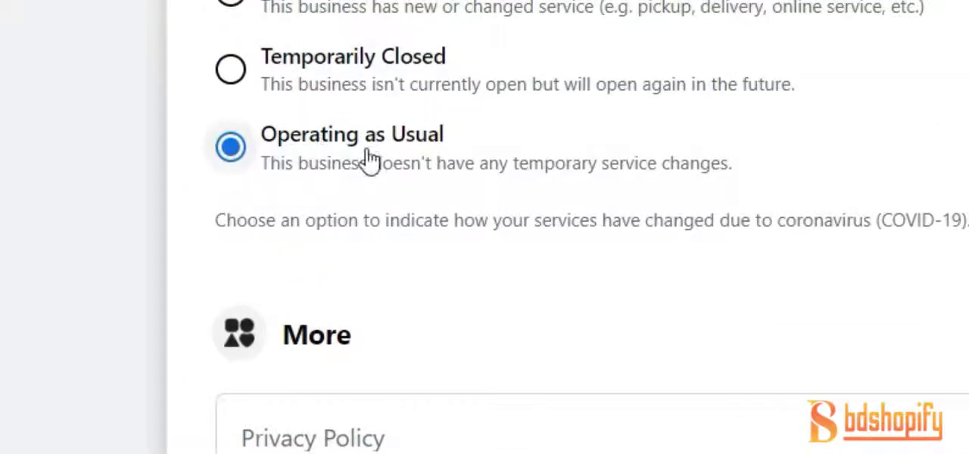
{"action": "scroll", "coordinate": [500, 225], "scroll_direction": "down", "scroll_amount": 5}
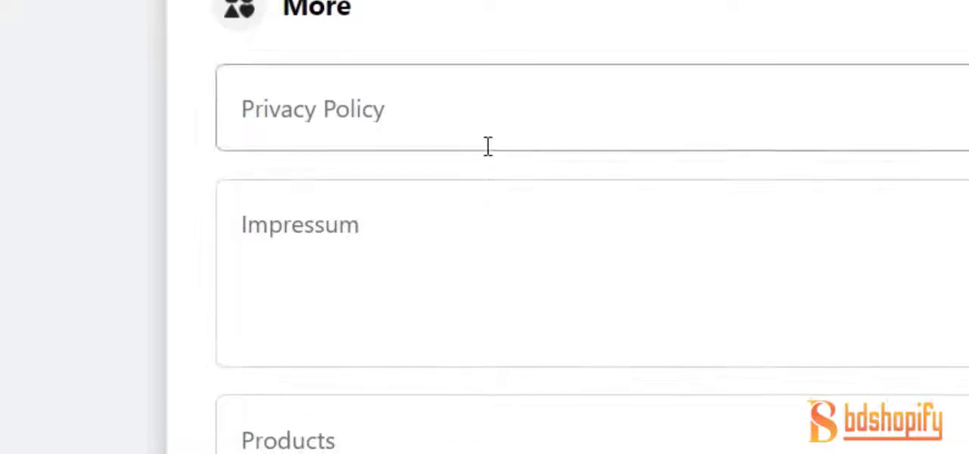
Examine the Privacy Policy, Impressum and Products fields in the More section, opening the Impressum and Products fields to read their guidance
{"action": "scroll", "coordinate": [484, 114], "scroll_direction": "down", "scroll_amount": 7}
{"action": "scroll", "coordinate": [431, 49], "scroll_direction": "up", "scroll_amount": 5}
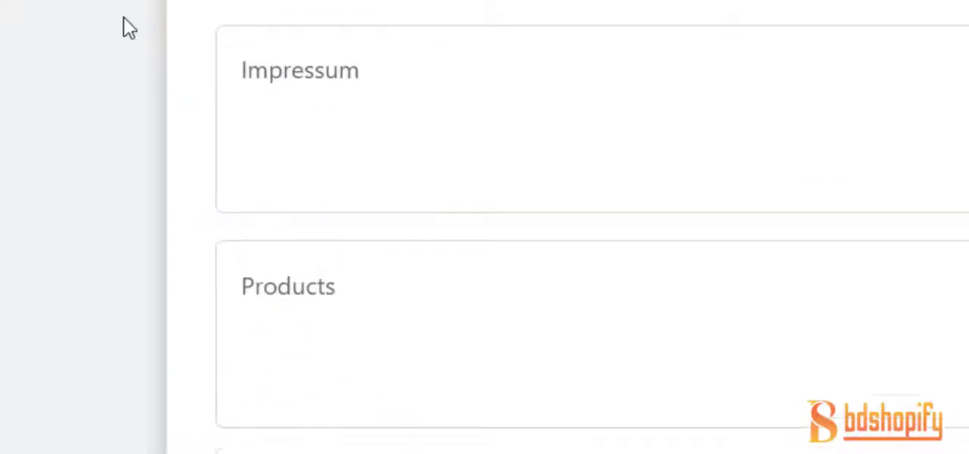
{"action": "scroll", "coordinate": [378, 98], "scroll_direction": "up", "scroll_amount": 2}
{"action": "scroll", "coordinate": [381, 95], "scroll_direction": "down", "scroll_amount": 3}
{"action": "scroll", "coordinate": [566, 182], "scroll_direction": "up", "scroll_amount": 3}
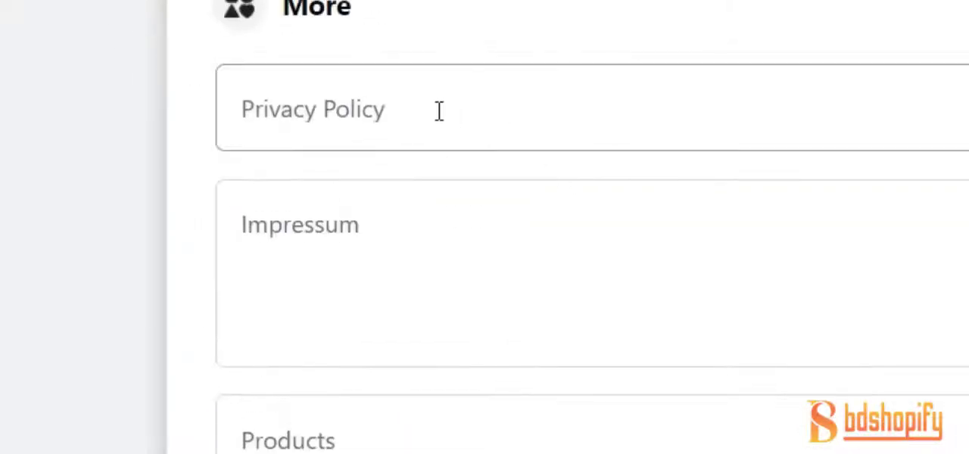
{"action": "scroll", "coordinate": [435, 102], "scroll_direction": "down", "scroll_amount": 2}
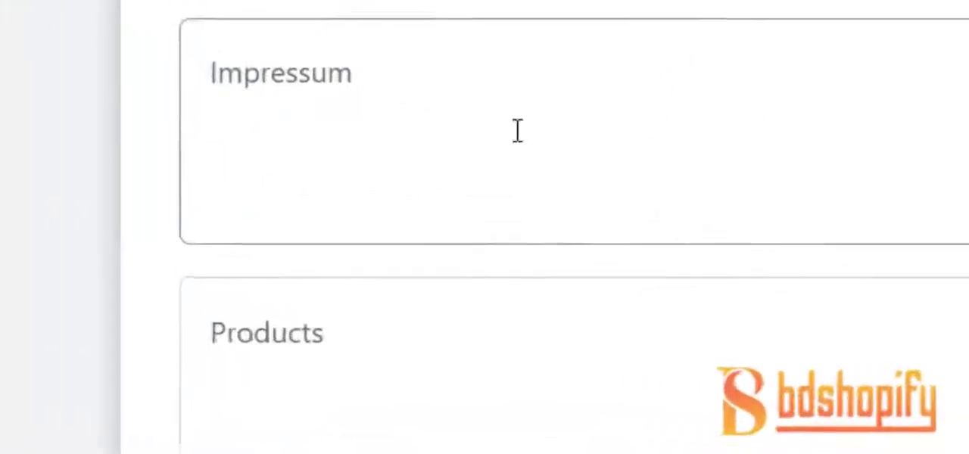
{"action": "left_click", "coordinate": [632, 167]}
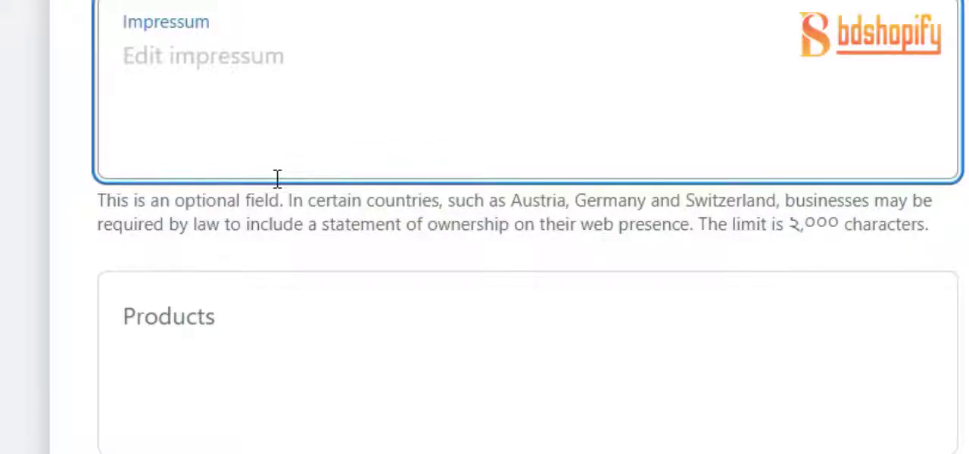
{"action": "left_click", "coordinate": [454, 352]}
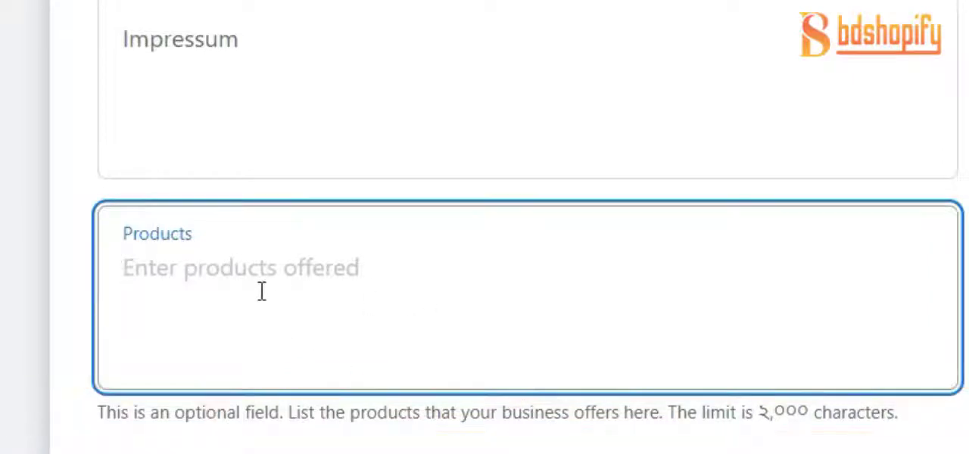
{"action": "scroll", "coordinate": [248, 290], "scroll_direction": "down", "scroll_amount": 2}
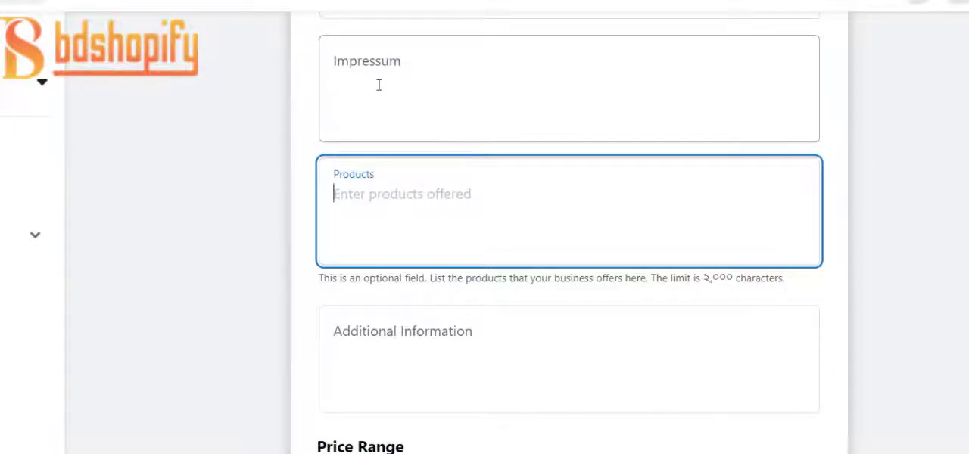
{"action": "left_click", "coordinate": [474, 106]}
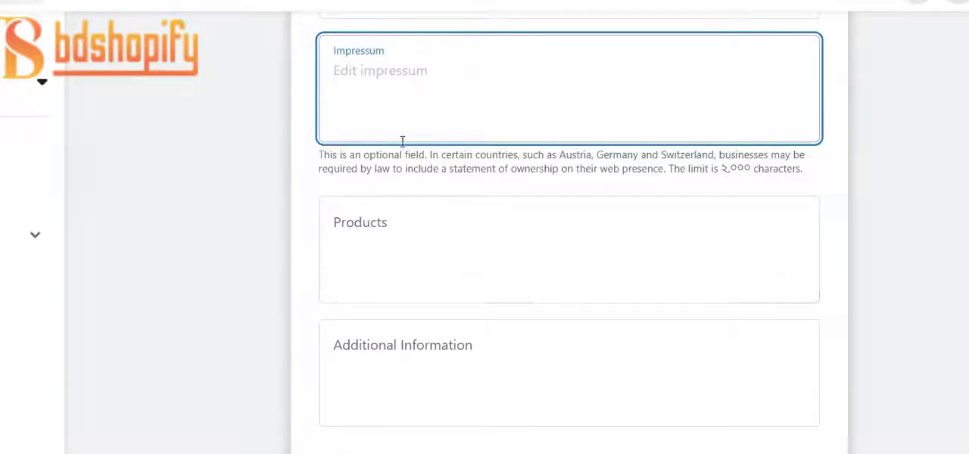
{"action": "left_click", "coordinate": [413, 222]}
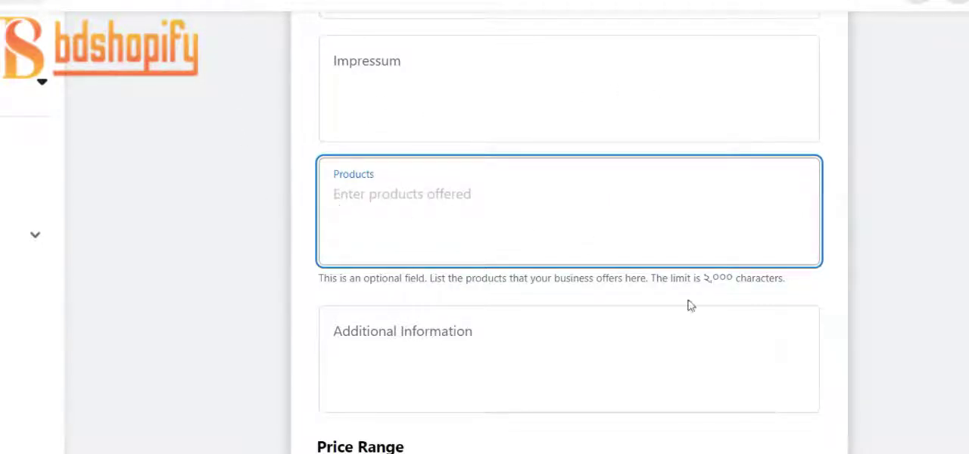
Examine the Additional Information field's guidance and the Price Range options, from Cheap through Not Applicable
{"action": "scroll", "coordinate": [296, 141], "scroll_direction": "down", "scroll_amount": 3}
{"action": "left_click", "coordinate": [449, 177]}
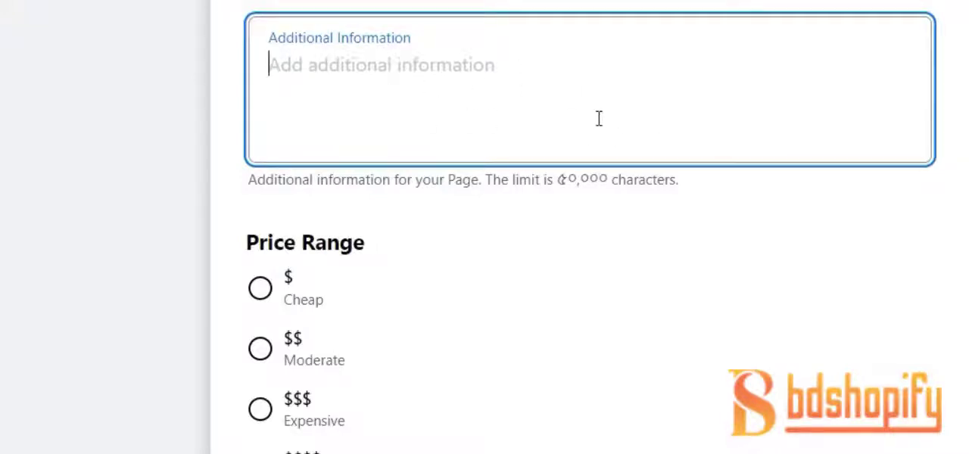
{"action": "scroll", "coordinate": [602, 238], "scroll_direction": "down", "scroll_amount": 4}
{"action": "scroll", "coordinate": [606, 242], "scroll_direction": "up", "scroll_amount": 3}
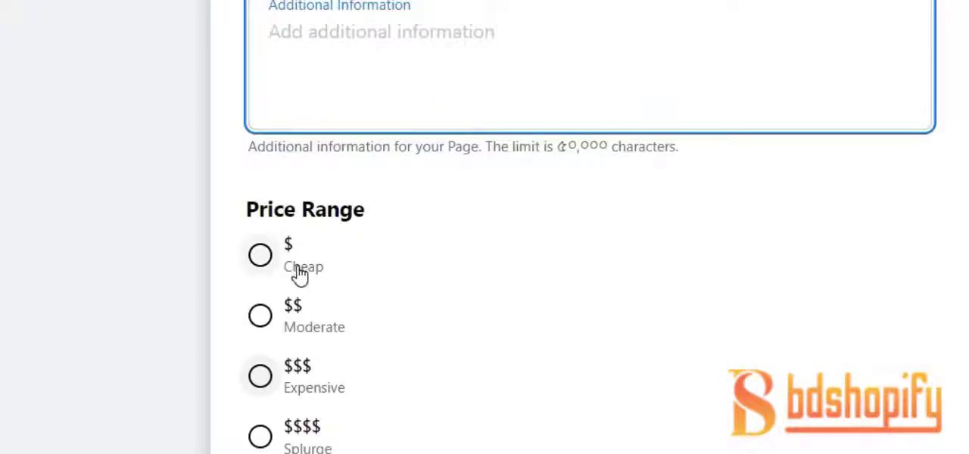
{"action": "scroll", "coordinate": [452, 236], "scroll_direction": "down", "scroll_amount": 2}
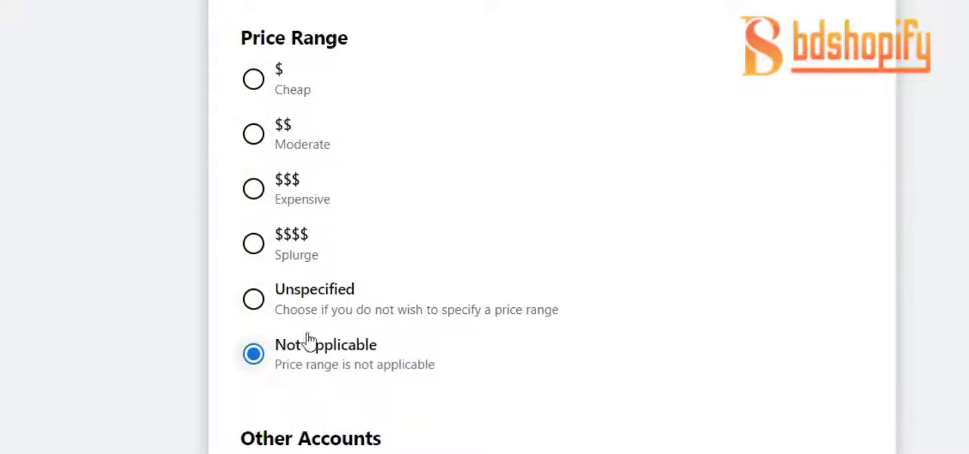
{"action": "scroll", "coordinate": [290, 307], "scroll_direction": "up", "scroll_amount": 2}
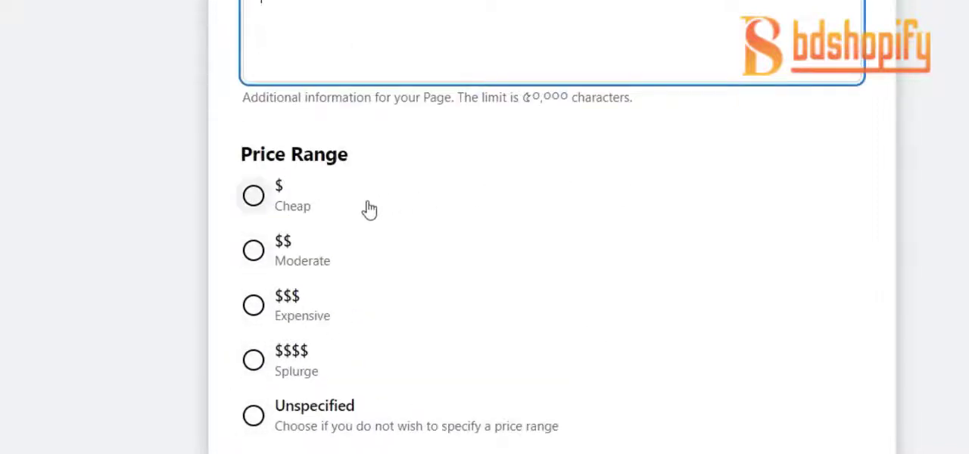
{"action": "scroll", "coordinate": [394, 250], "scroll_direction": "down", "scroll_amount": 2}
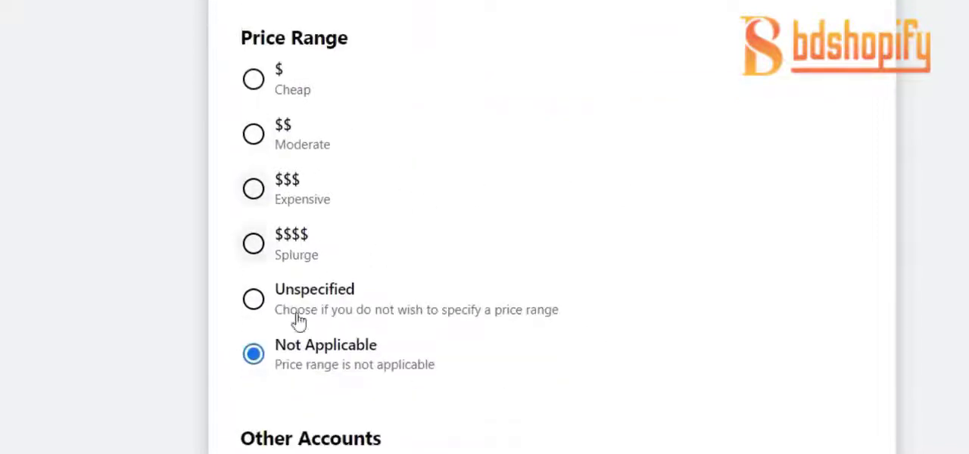
{"action": "scroll", "coordinate": [374, 372], "scroll_direction": "down", "scroll_amount": 2}
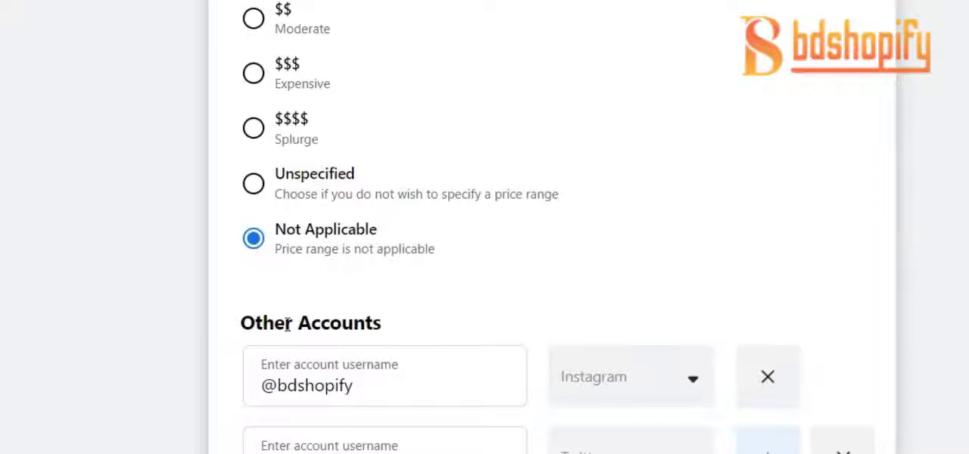
{"action": "double_click", "coordinate": [372, 390]}
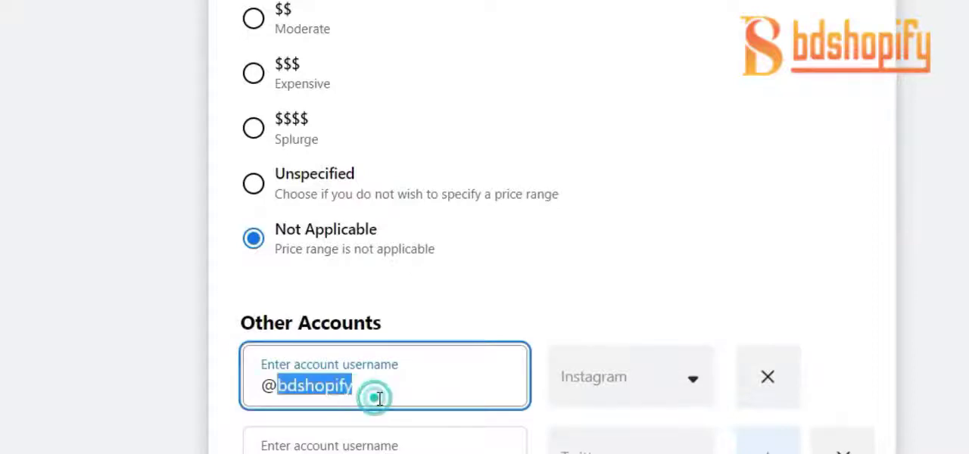
{"action": "triple_click", "coordinate": [377, 399]}
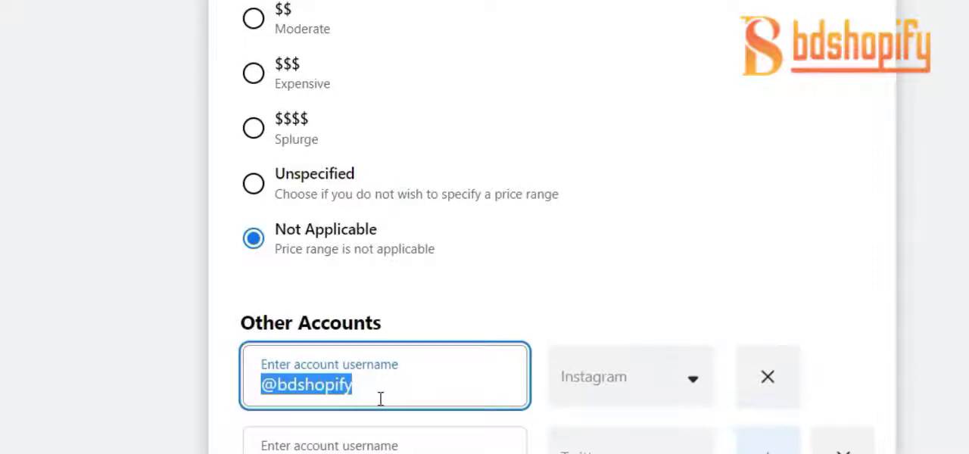
{"action": "key", "text": "BackSpace"}
{"action": "left_click", "coordinate": [412, 452]}
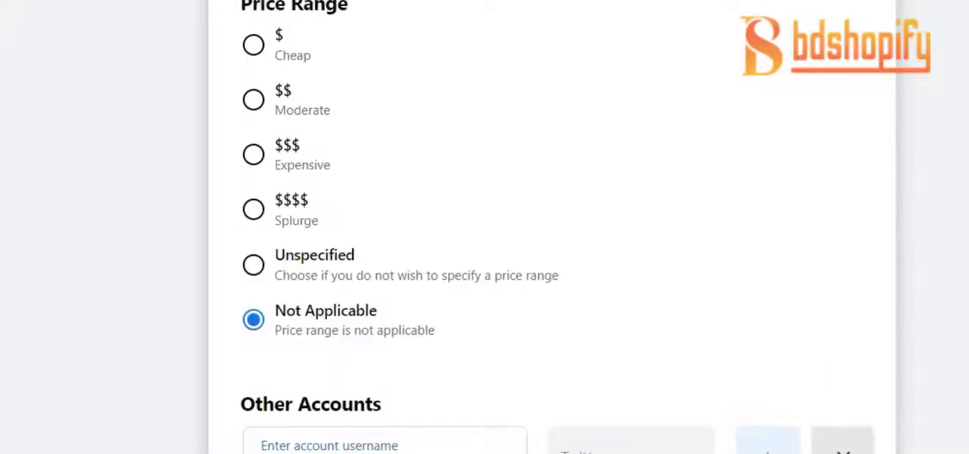
{"action": "left_click", "coordinate": [409, 451]}
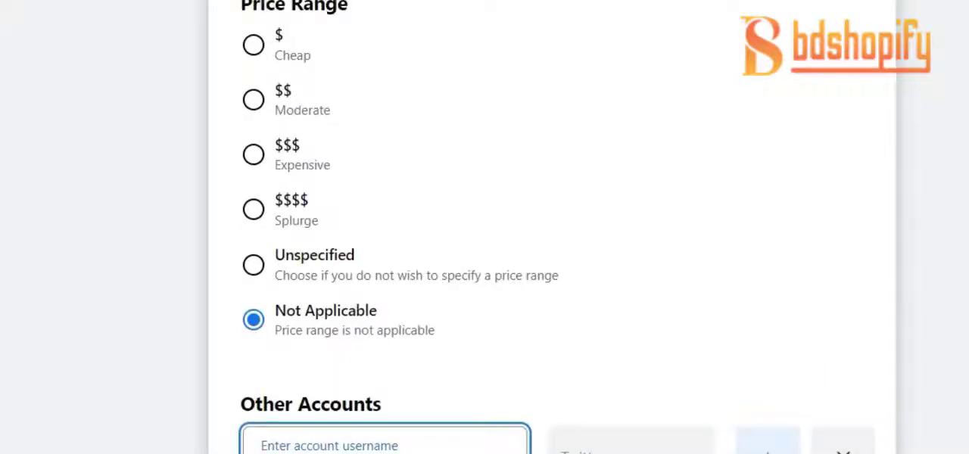
{"action": "left_click", "coordinate": [843, 453]}
{"action": "scroll", "coordinate": [768, 440], "scroll_direction": "up", "scroll_amount": 1}
{"action": "scroll", "coordinate": [743, 366], "scroll_direction": "down", "scroll_amount": 2}
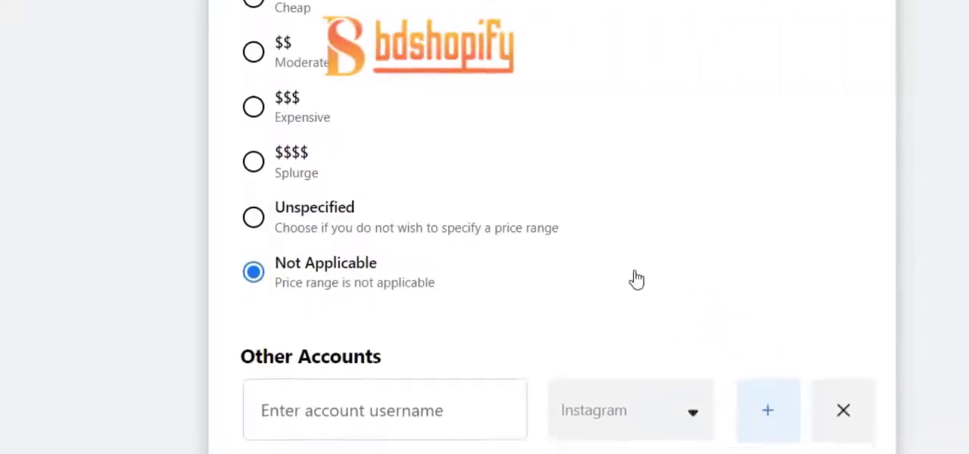
Look through the account types offered under Other Accounts and set the blank entry's type to Twitter
{"action": "scroll", "coordinate": [637, 279], "scroll_direction": "down", "scroll_amount": 1}
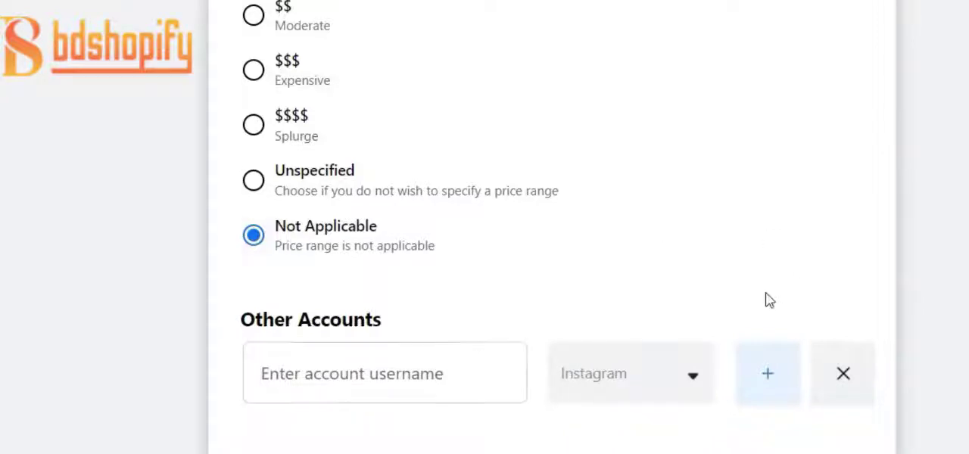
{"action": "left_click", "coordinate": [695, 380]}
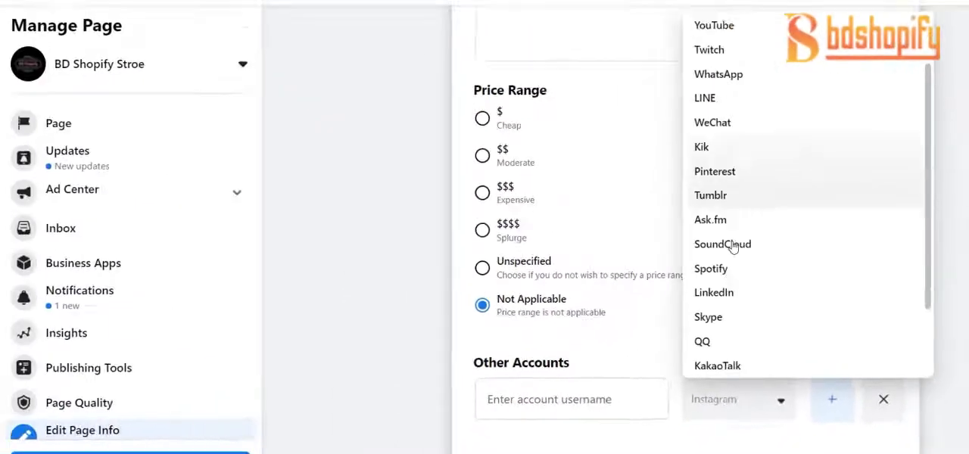
{"action": "scroll", "coordinate": [740, 310], "scroll_direction": "down", "scroll_amount": 2}
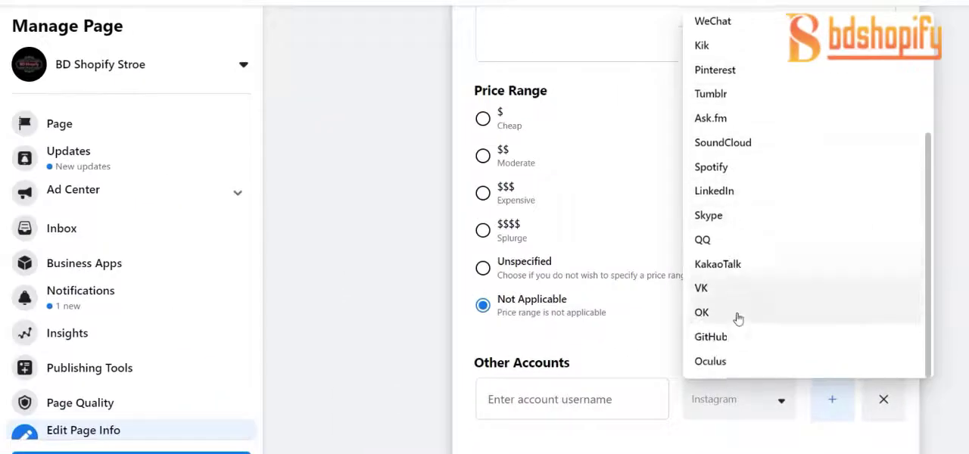
{"action": "scroll", "coordinate": [733, 337], "scroll_direction": "up", "scroll_amount": 4}
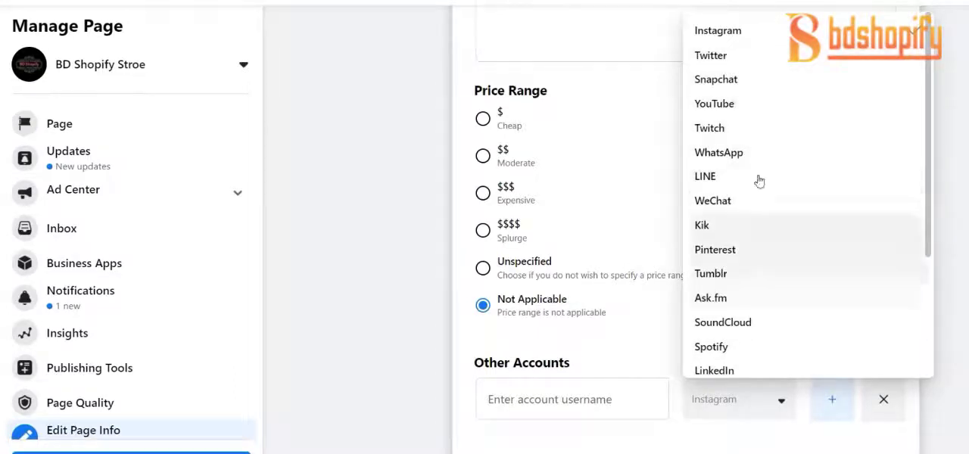
{"action": "left_click", "coordinate": [769, 59]}
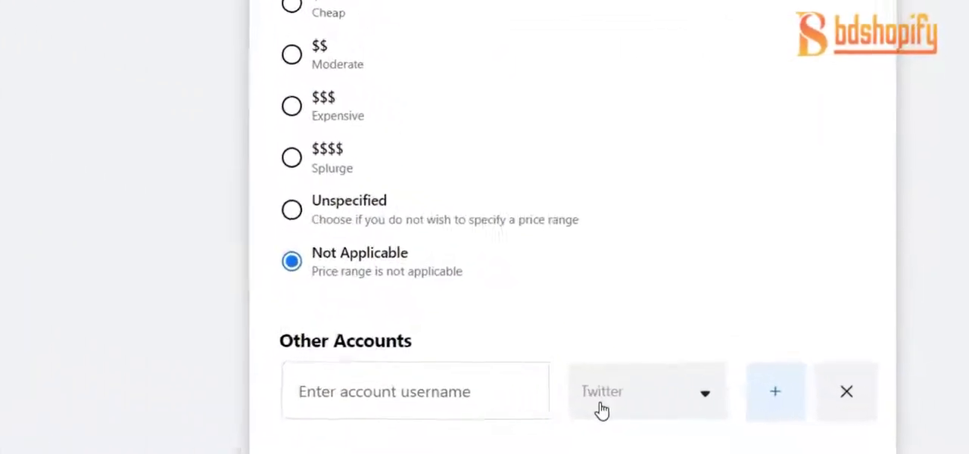
{"action": "left_click", "coordinate": [362, 391]}
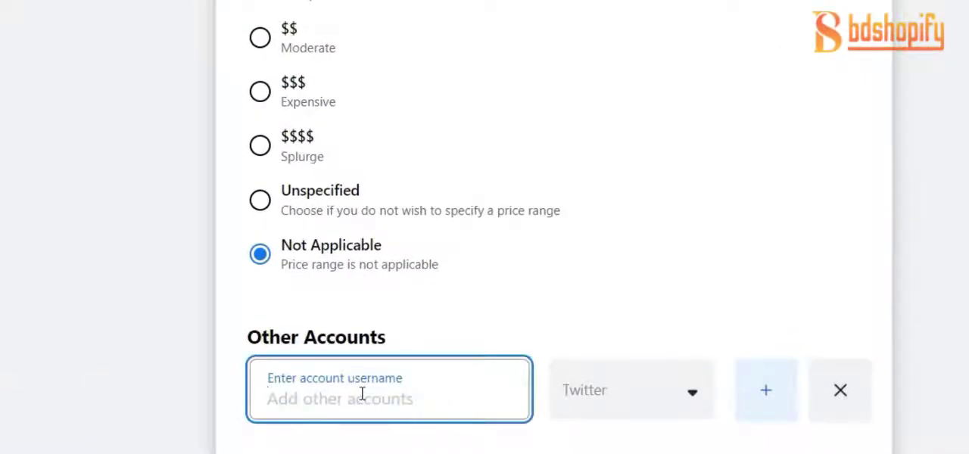
{"action": "type", "text": "@"}
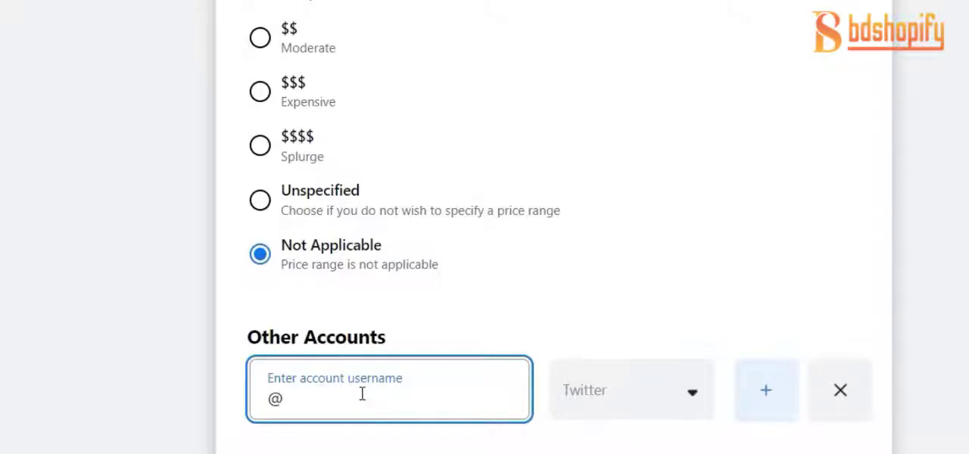
{"action": "type", "text": "s"}
{"action": "type", "text": "h"}
{"action": "type", "text": "ho"}
{"action": "key", "text": "BackSpace"}
{"action": "key", "text": "BackSpace"}
{"action": "type", "text": "hopify_w"}
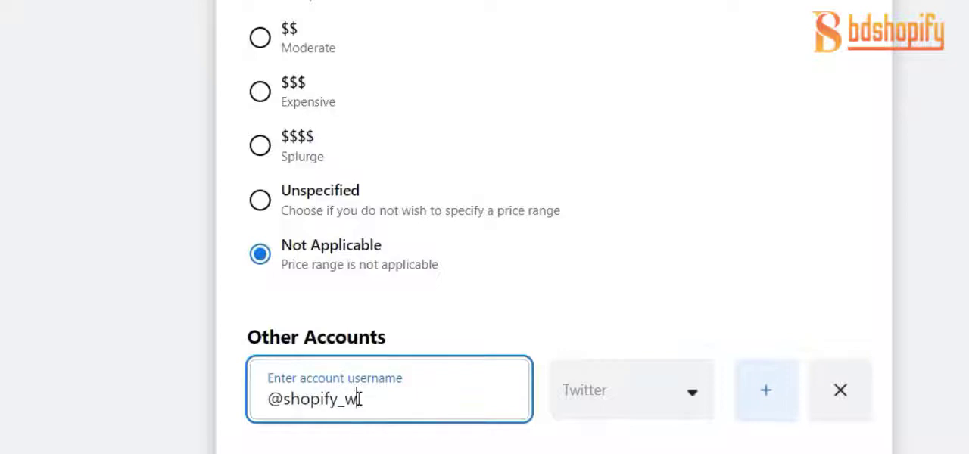
{"action": "left_click", "coordinate": [66, 250]}
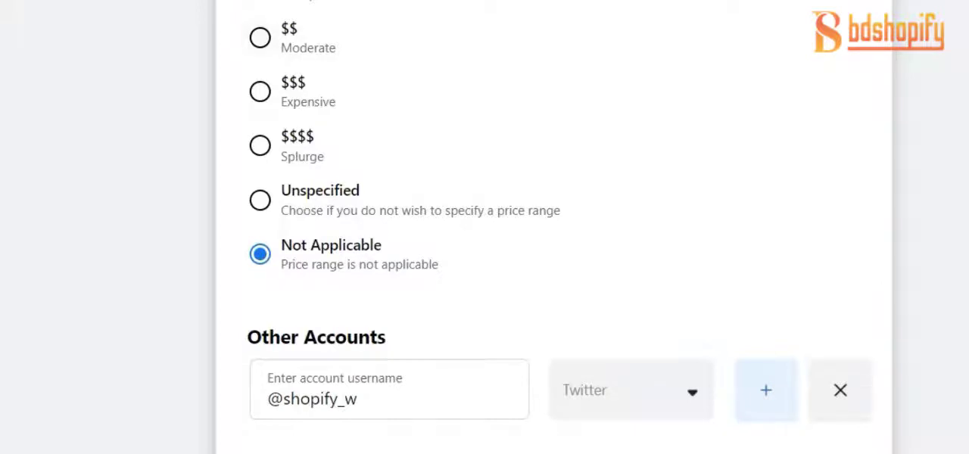
{"action": "left_click", "coordinate": [767, 398]}
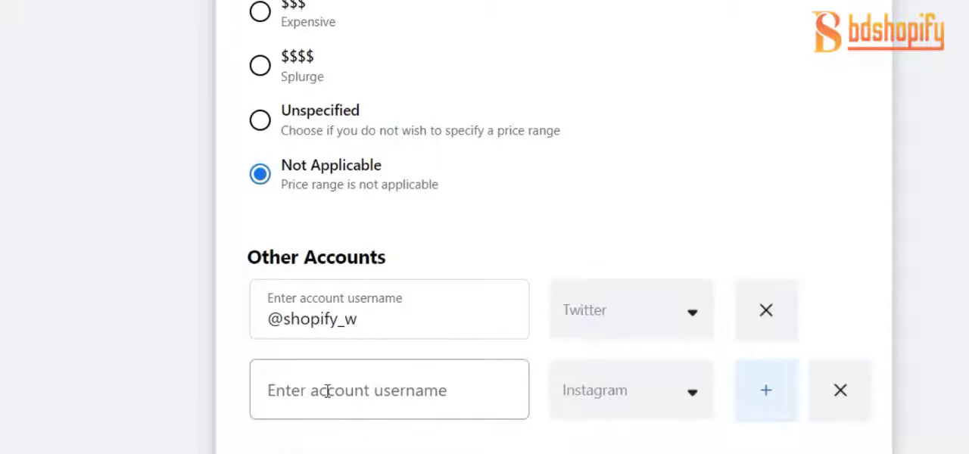
{"action": "left_click", "coordinate": [358, 396]}
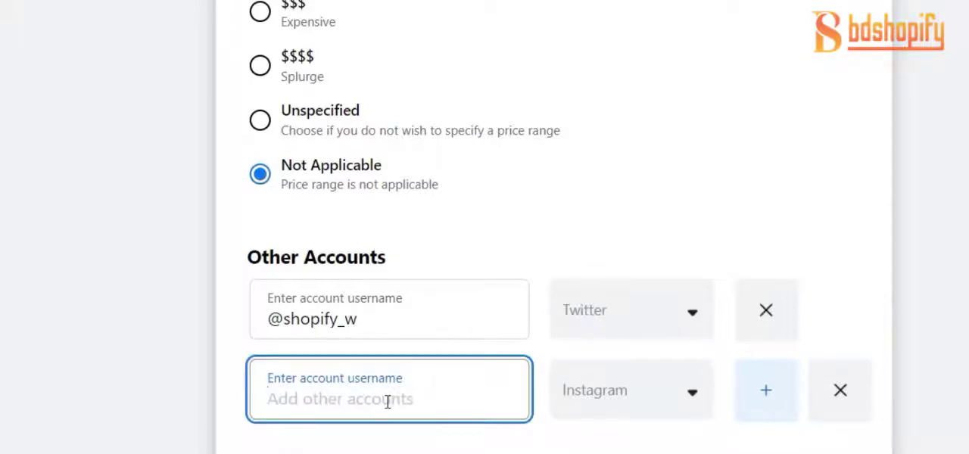
{"action": "type", "text": "@"}
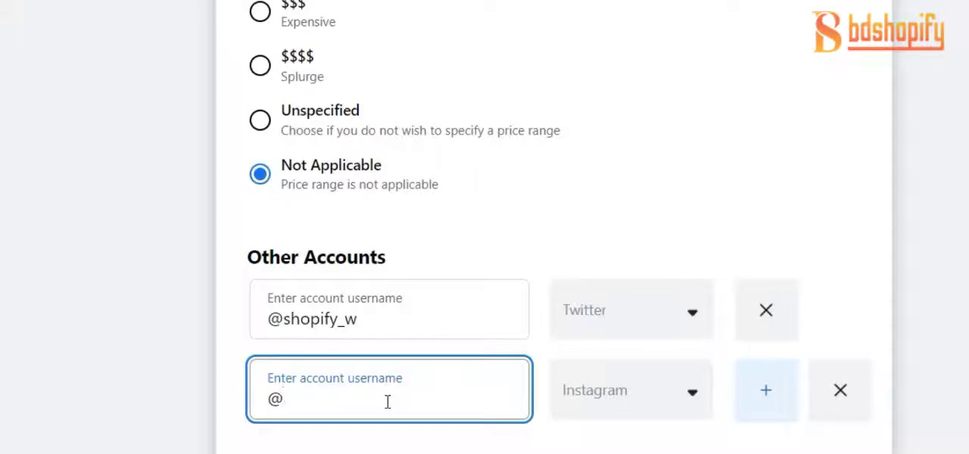
{"action": "type", "text": "bdshopify"}
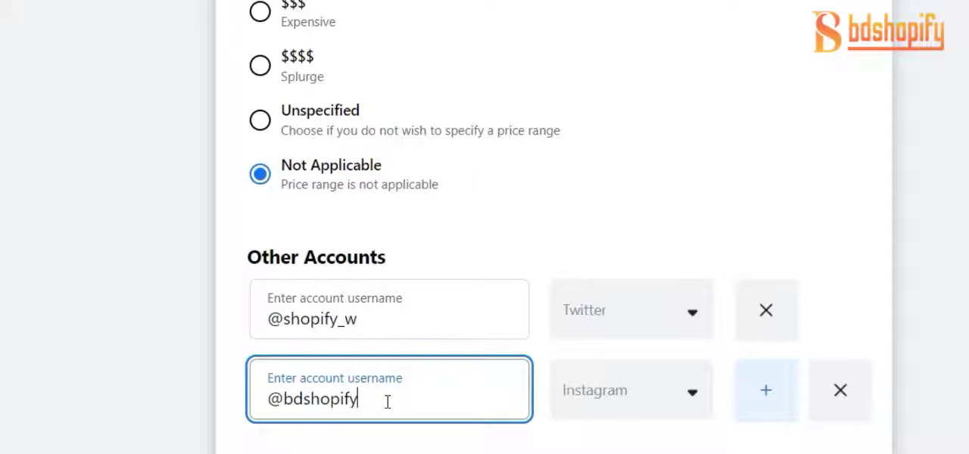
{"action": "left_click", "coordinate": [112, 342]}
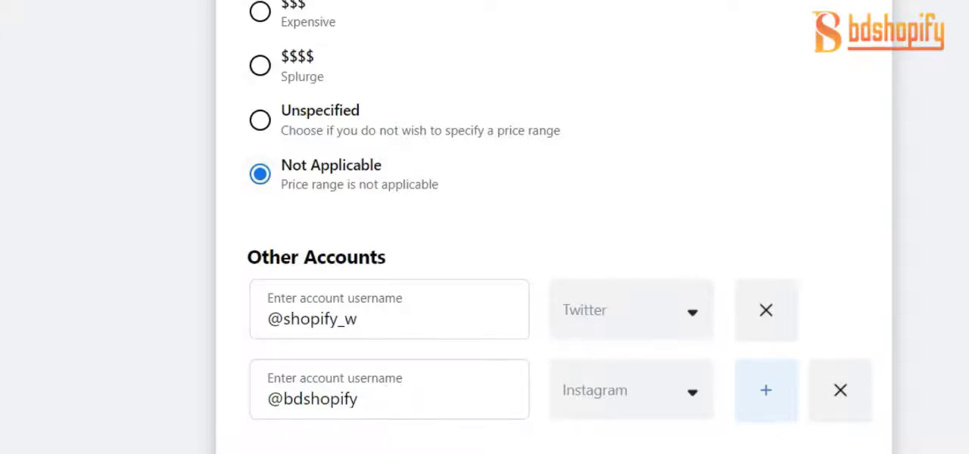
{"action": "left_click", "coordinate": [772, 413]}
{"action": "left_click", "coordinate": [611, 417]}
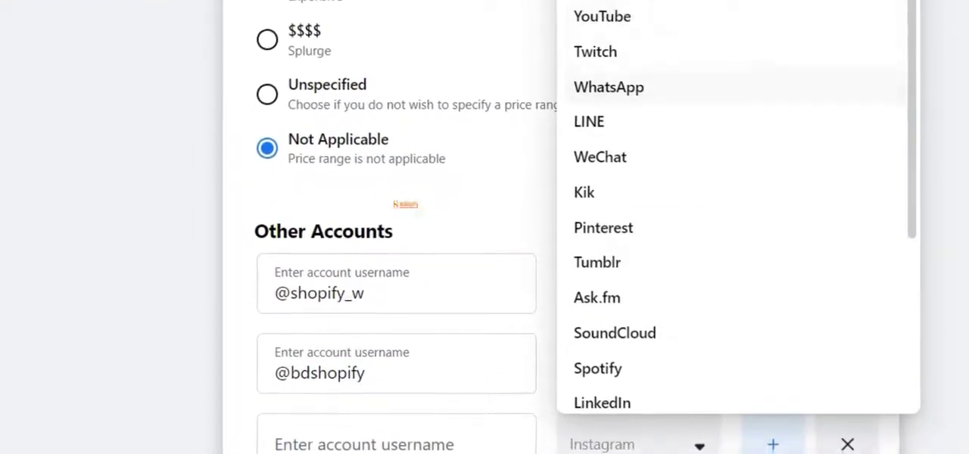
{"action": "left_click", "coordinate": [643, 2]}
{"action": "left_click", "coordinate": [869, 389]}
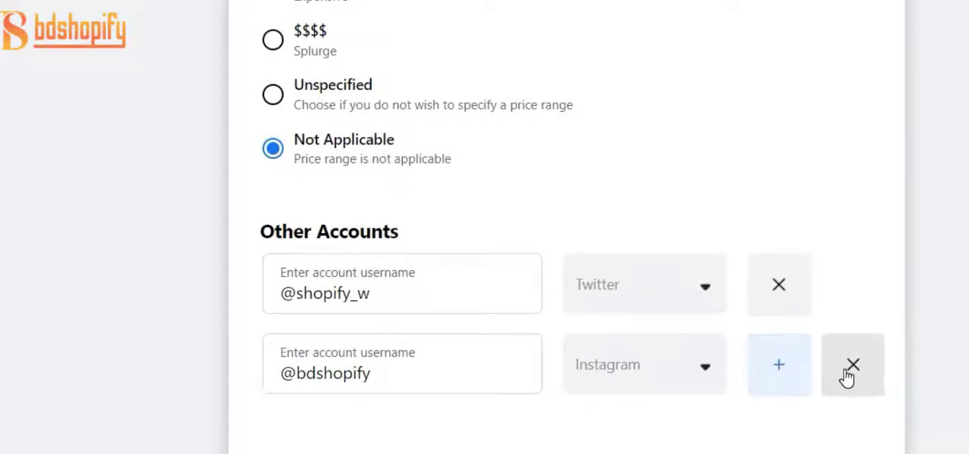
Review the Edit Page Info form from Other Accounts up to General and back down through Hours
{"action": "scroll", "coordinate": [729, 210], "scroll_direction": "up", "scroll_amount": 20}
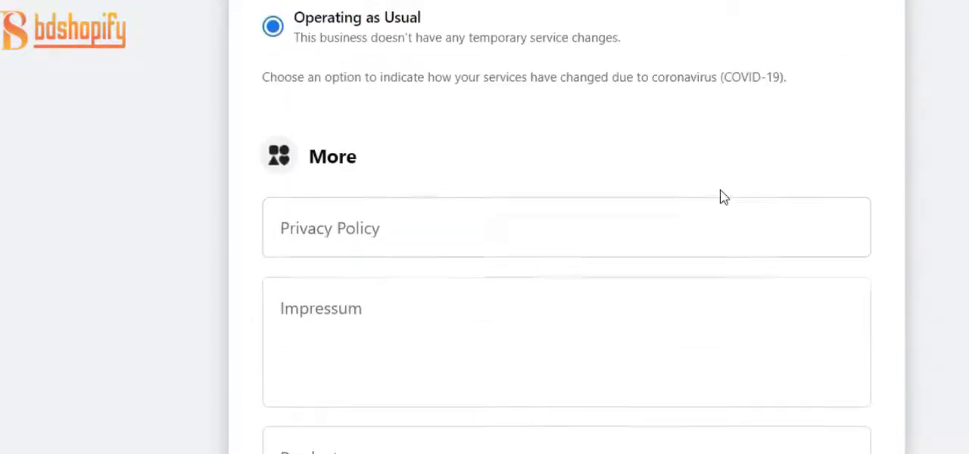
{"action": "scroll", "coordinate": [720, 180], "scroll_direction": "up", "scroll_amount": 15}
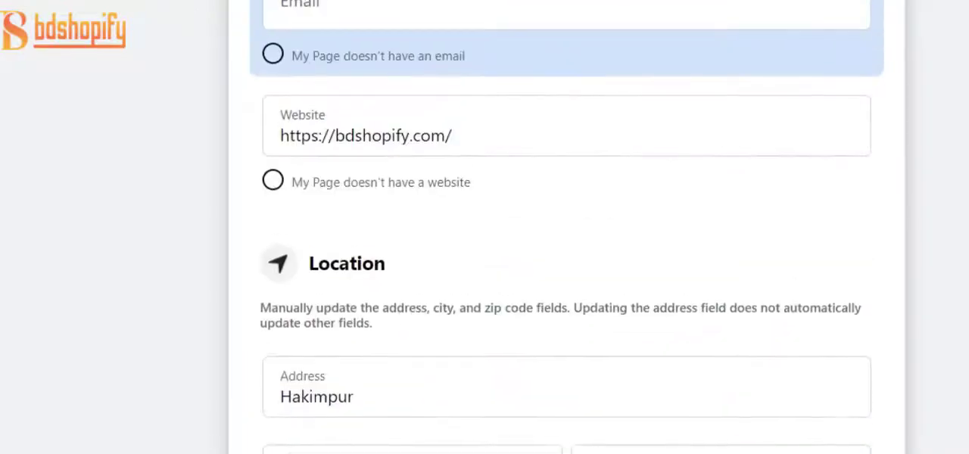
{"action": "scroll", "coordinate": [234, 242], "scroll_direction": "up", "scroll_amount": 8}
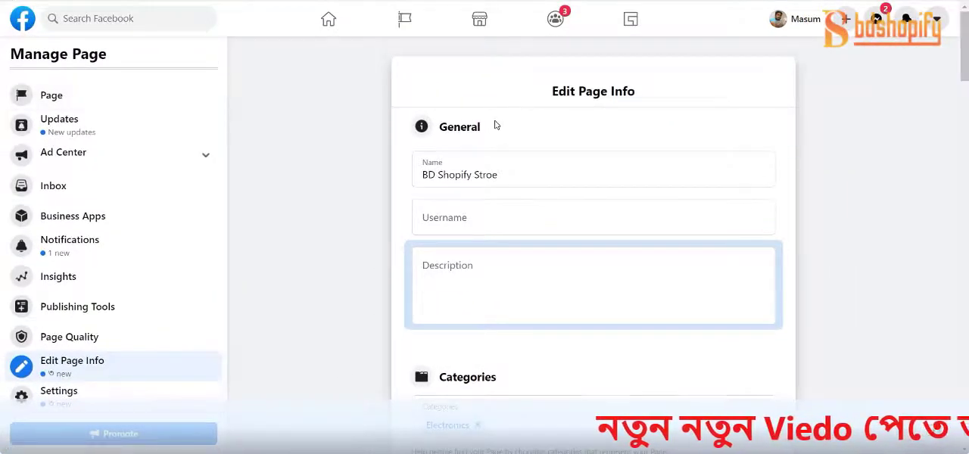
{"action": "scroll", "coordinate": [496, 125], "scroll_direction": "down", "scroll_amount": 15}
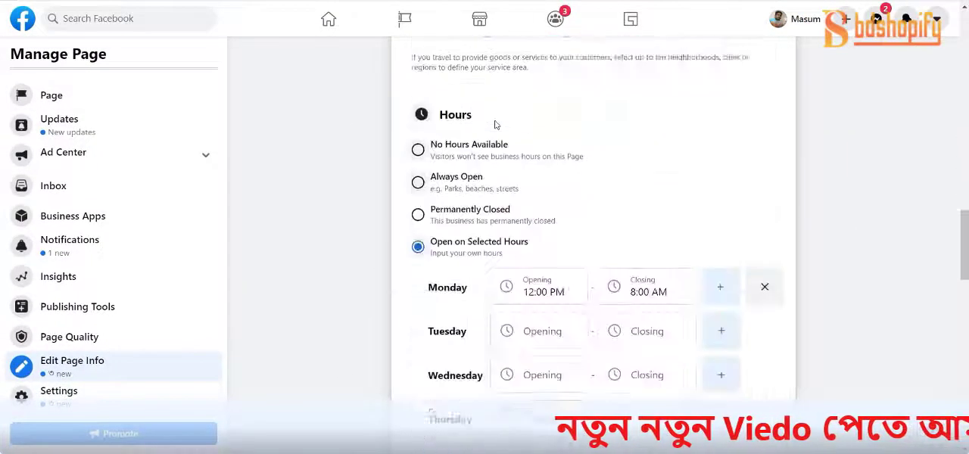
{"action": "scroll", "coordinate": [496, 125], "scroll_direction": "down", "scroll_amount": 15}
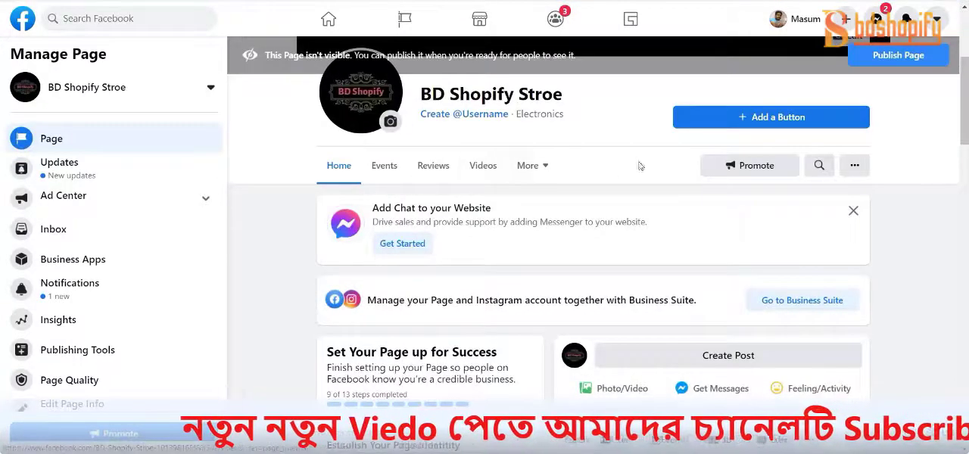
Examine the Page's About section, including its website link and the Twitter and Instagram accounts
{"action": "scroll", "coordinate": [575, 222], "scroll_direction": "down", "scroll_amount": 10}
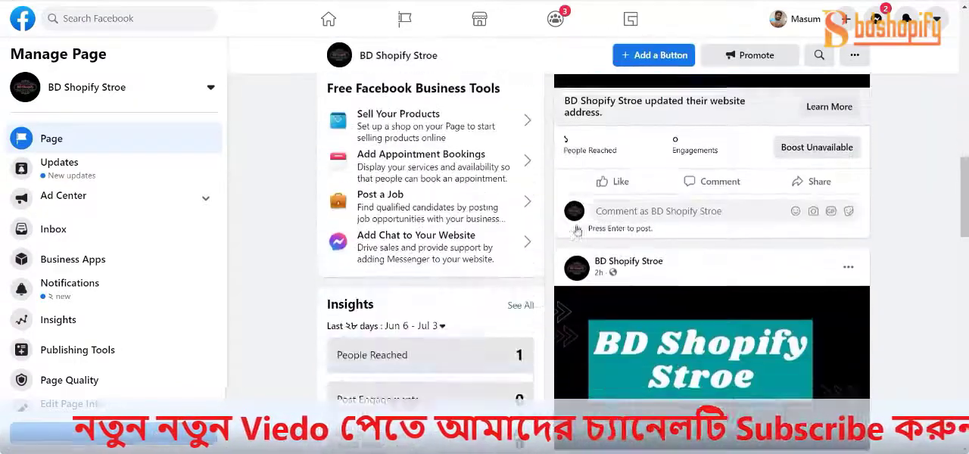
{"action": "scroll", "coordinate": [575, 222], "scroll_direction": "down", "scroll_amount": 3}
{"action": "scroll", "coordinate": [574, 218], "scroll_direction": "down", "scroll_amount": 1}
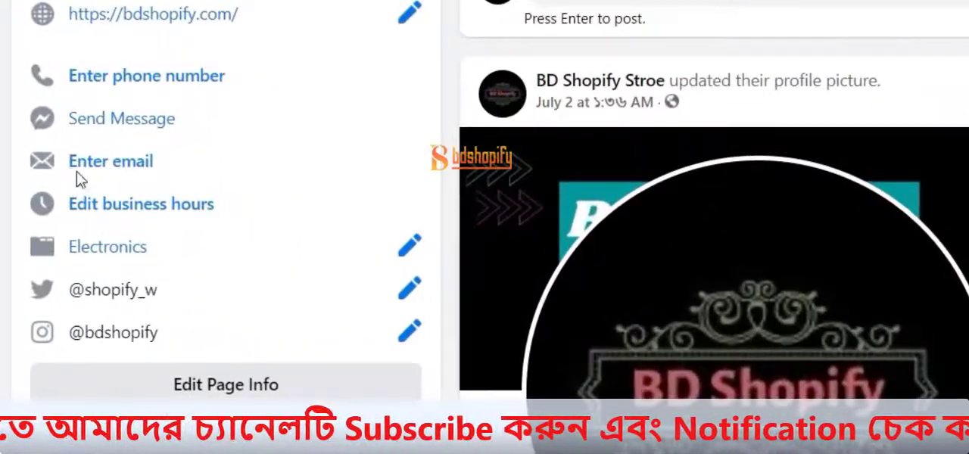
{"action": "scroll", "coordinate": [103, 26], "scroll_direction": "up", "scroll_amount": 2}
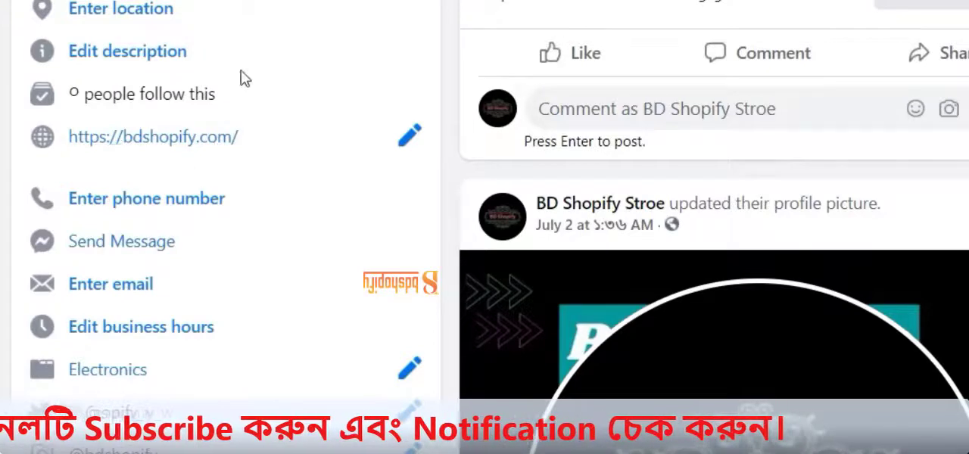
{"action": "scroll", "coordinate": [227, 159], "scroll_direction": "down", "scroll_amount": 2}
{"action": "scroll", "coordinate": [288, 329], "scroll_direction": "up", "scroll_amount": 3}
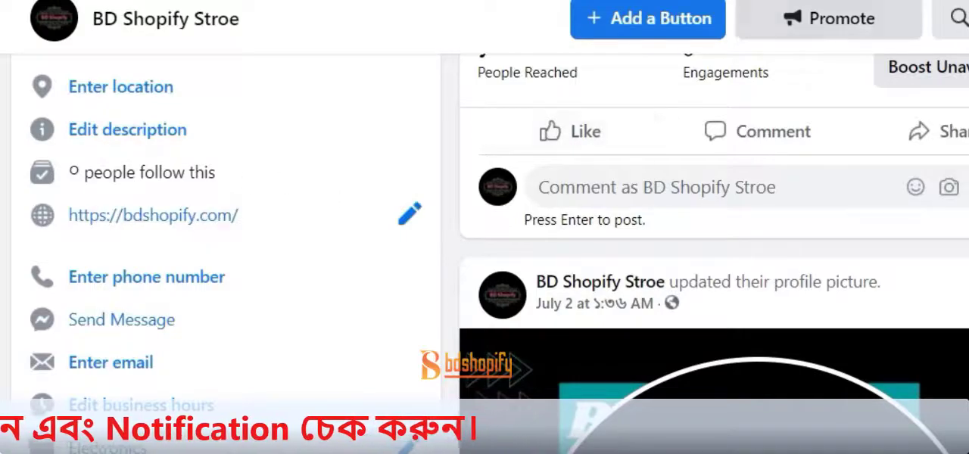
{"action": "scroll", "coordinate": [912, 217], "scroll_direction": "up", "scroll_amount": 5}
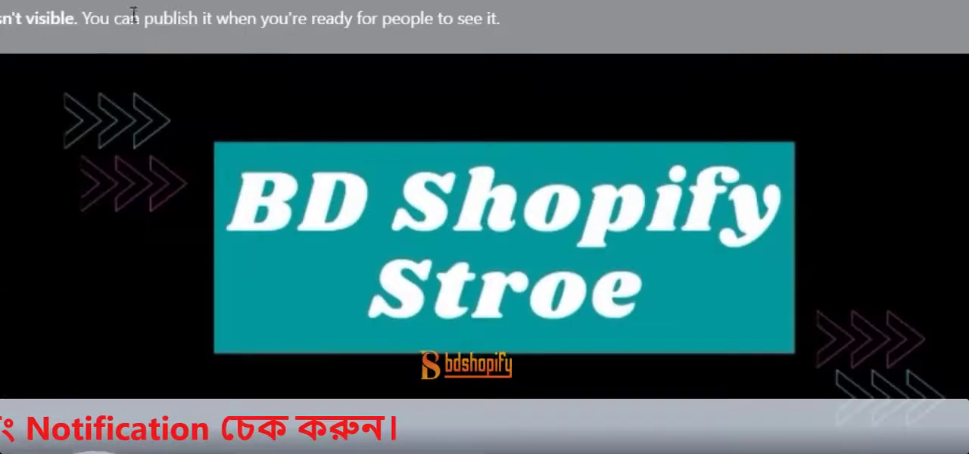
{"action": "scroll", "coordinate": [191, 283], "scroll_direction": "down", "scroll_amount": 15}
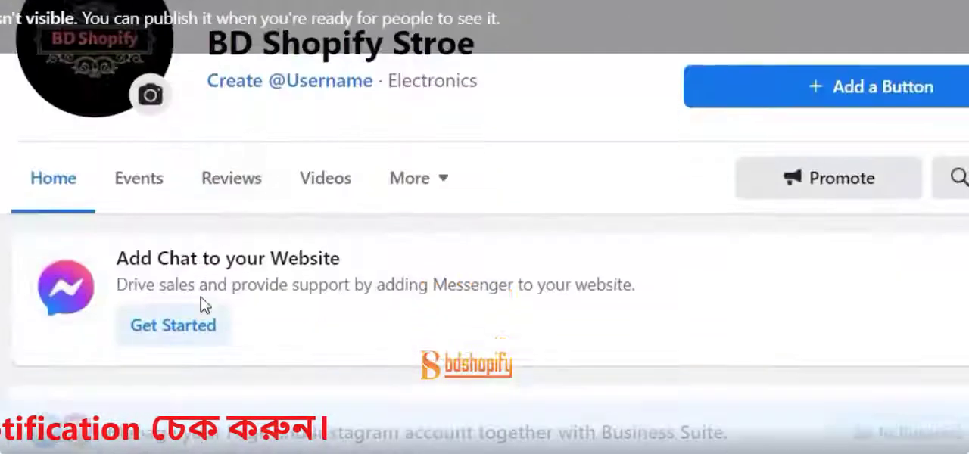
{"action": "scroll", "coordinate": [213, 295], "scroll_direction": "down", "scroll_amount": 5}
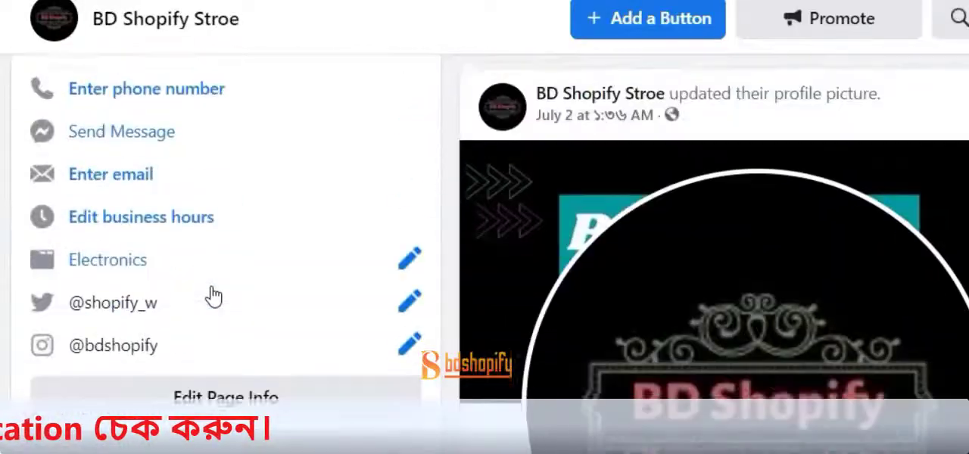
{"action": "scroll", "coordinate": [212, 296], "scroll_direction": "up", "scroll_amount": 3}
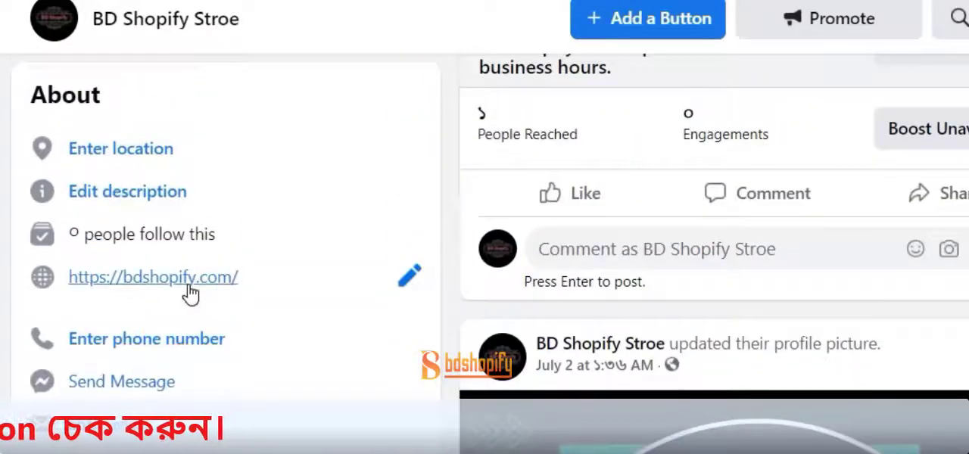
{"action": "scroll", "coordinate": [113, 280], "scroll_direction": "down", "scroll_amount": 2}
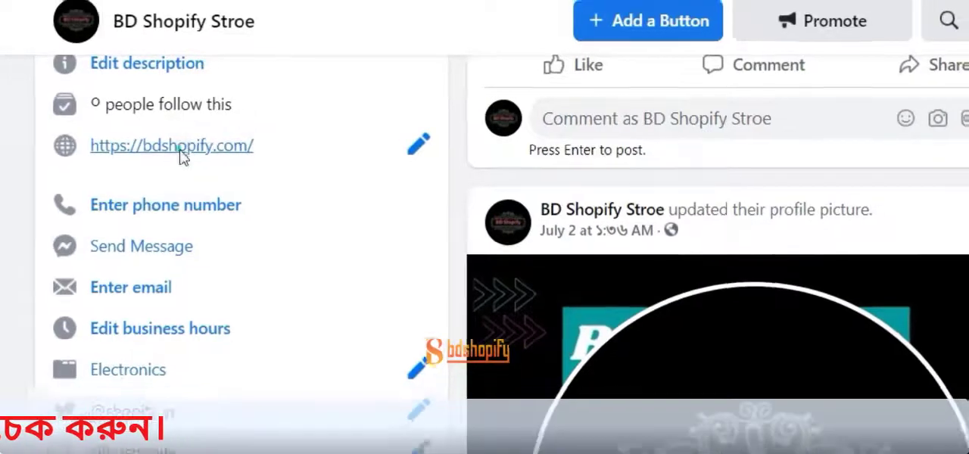
{"action": "left_click", "coordinate": [179, 150]}
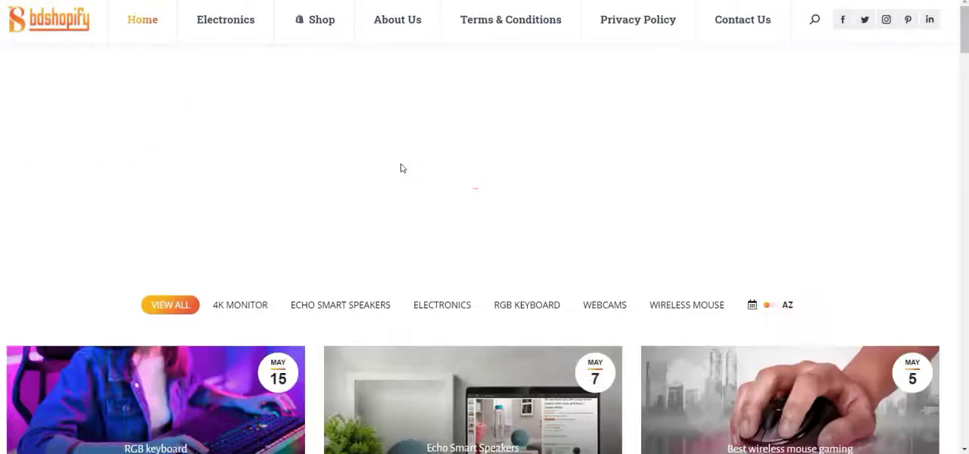
{"action": "scroll", "coordinate": [407, 165], "scroll_direction": "down", "scroll_amount": 20}
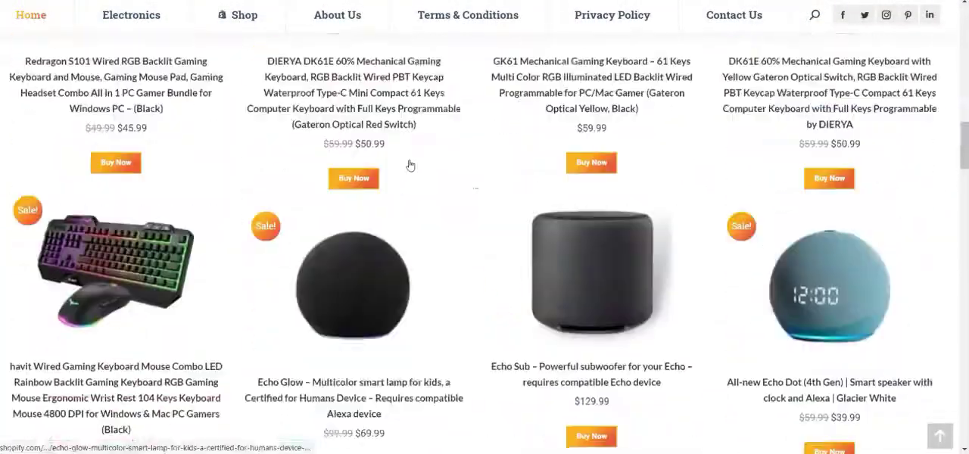
{"action": "scroll", "coordinate": [405, 164], "scroll_direction": "up", "scroll_amount": 20}
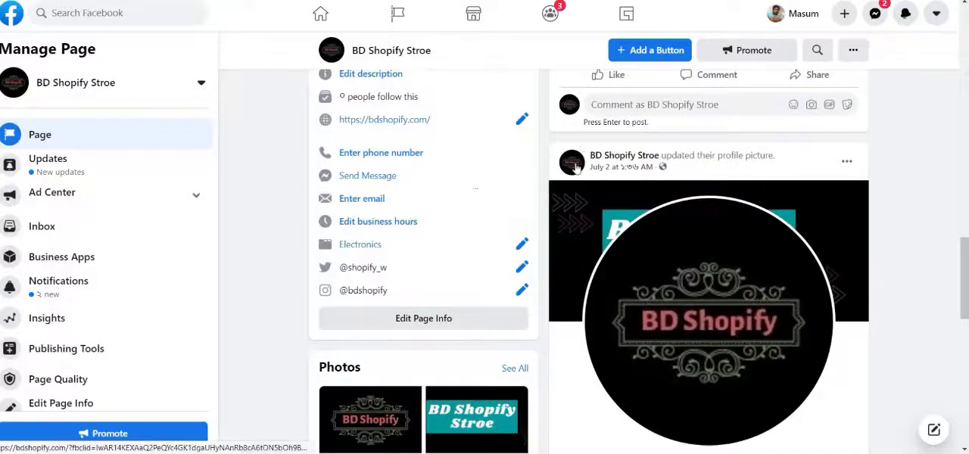
Switch back to the Facebook Page and check the website and linked account entries under About
{"action": "scroll", "coordinate": [634, 216], "scroll_direction": "up", "scroll_amount": 4}
{"action": "scroll", "coordinate": [696, 250], "scroll_direction": "down", "scroll_amount": 5}
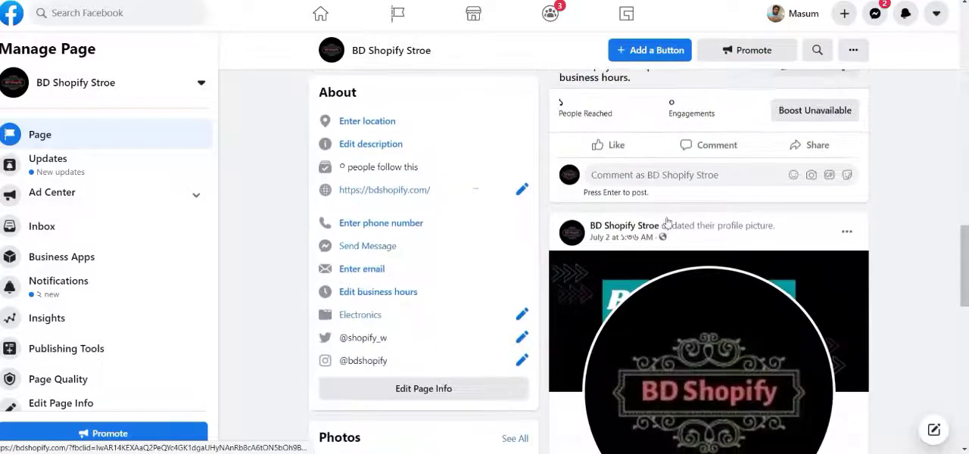
{"action": "scroll", "coordinate": [712, 266], "scroll_direction": "down", "scroll_amount": 2}
{"action": "scroll", "coordinate": [493, 248], "scroll_direction": "up", "scroll_amount": 5}
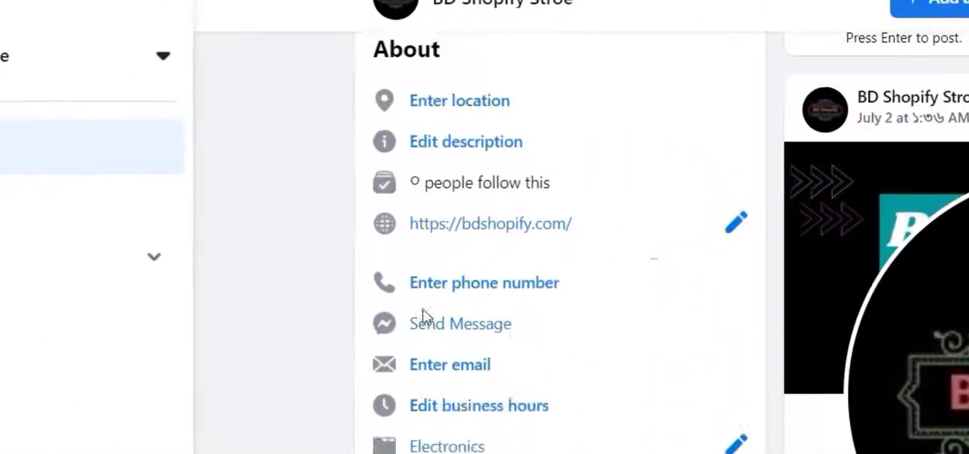
{"action": "scroll", "coordinate": [346, 277], "scroll_direction": "down", "scroll_amount": 1}
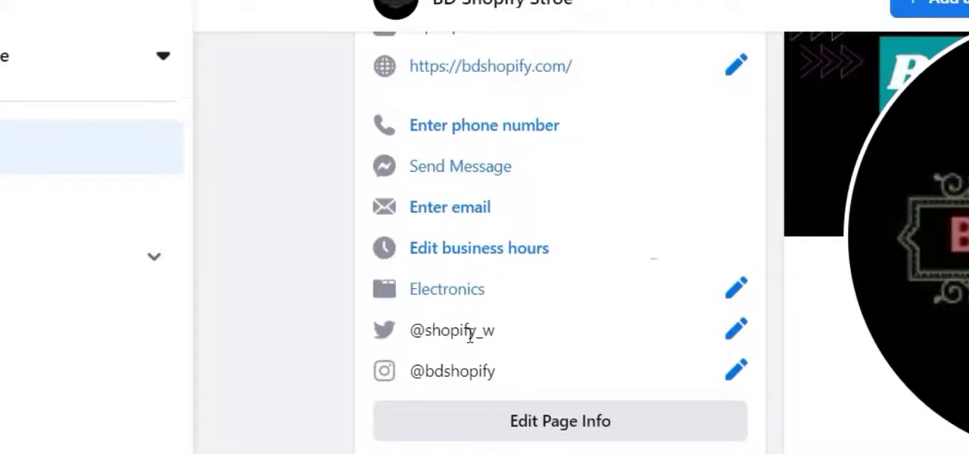
Reload the Facebook Page and return to the Instagram and Twitter entries in its About section
{"action": "right_click", "coordinate": [294, 261]}
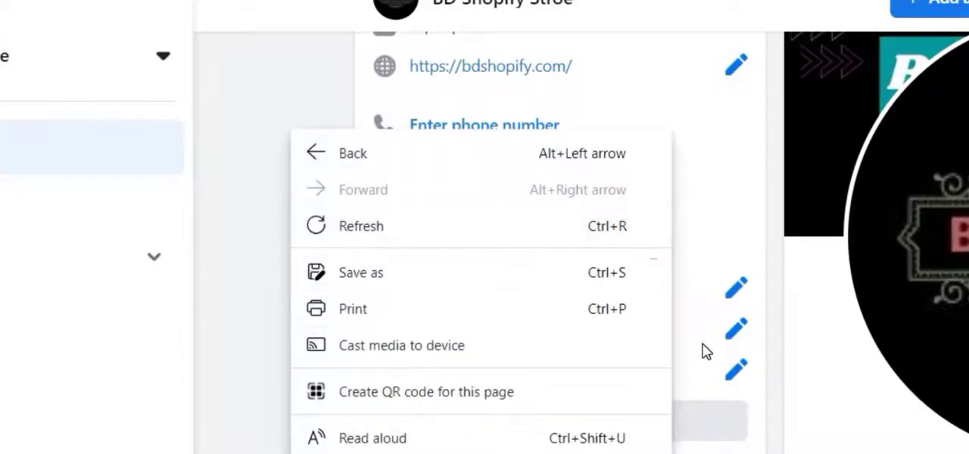
{"action": "left_click", "coordinate": [702, 345]}
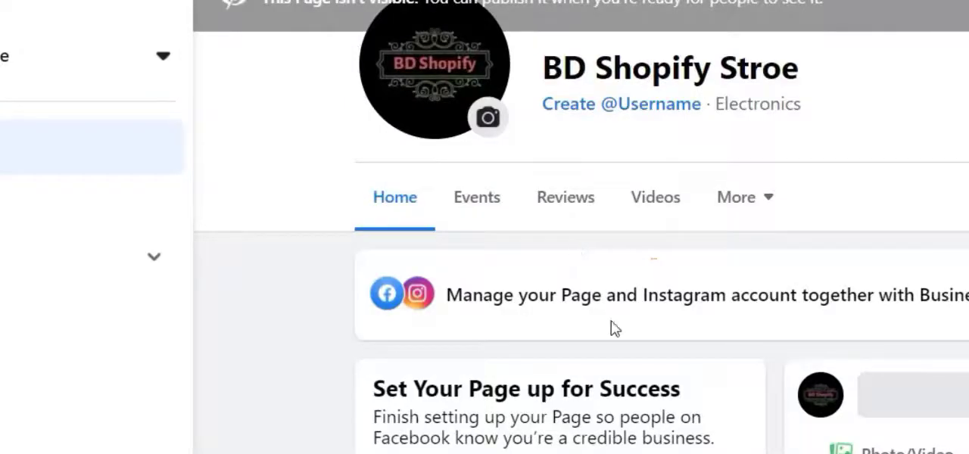
{"action": "scroll", "coordinate": [598, 326], "scroll_direction": "down", "scroll_amount": 10}
{"action": "scroll", "coordinate": [583, 303], "scroll_direction": "down", "scroll_amount": 10}
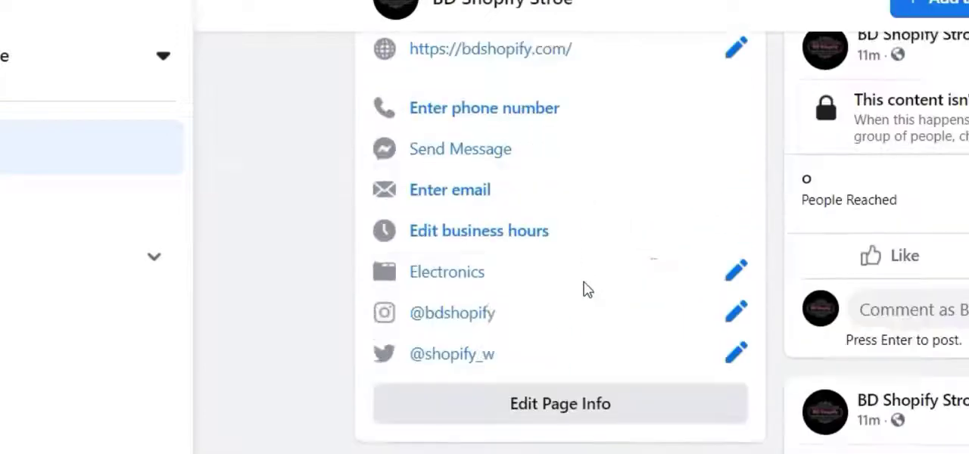
{"action": "scroll", "coordinate": [454, 269], "scroll_direction": "up", "scroll_amount": 2}
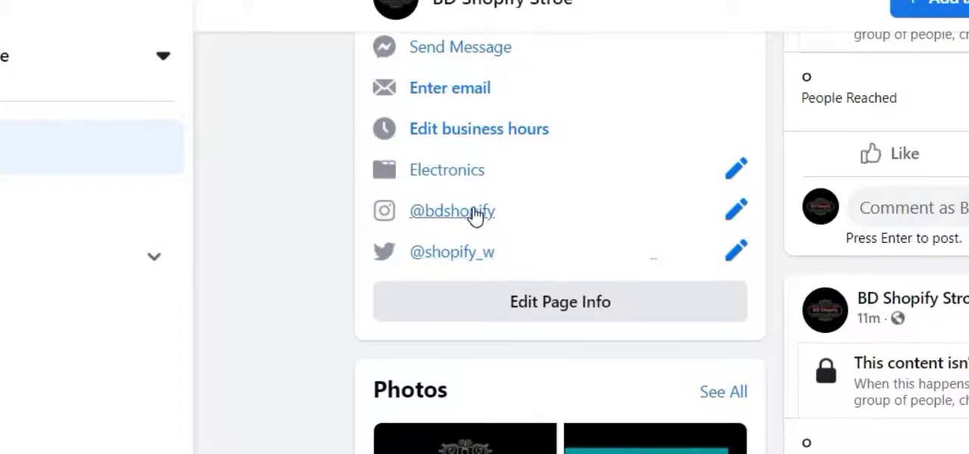
{"action": "left_click", "coordinate": [434, 256]}
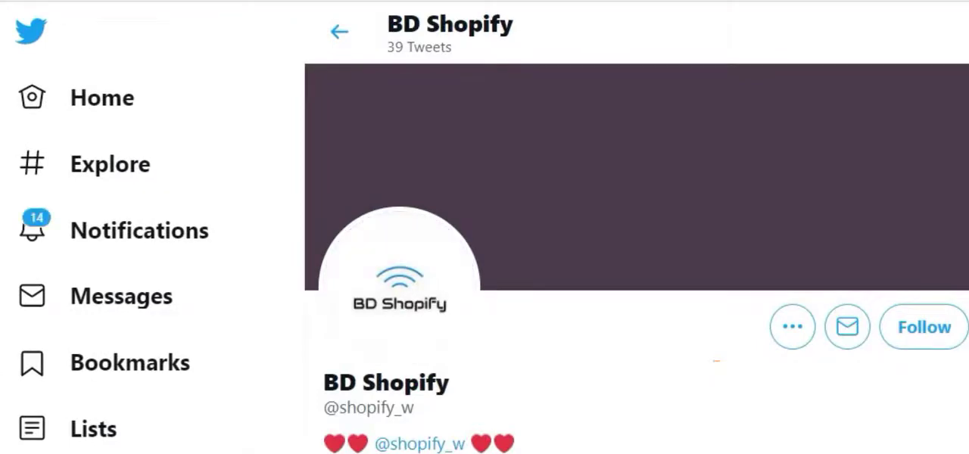
{"action": "scroll", "coordinate": [783, 253], "scroll_direction": "down", "scroll_amount": 15}
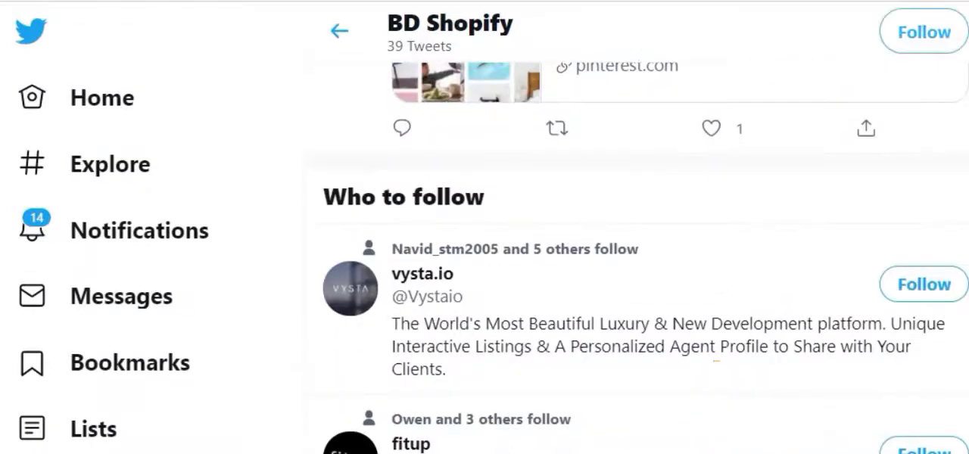
Look through all notifications on Twitter and go to the home timeline
{"action": "left_click", "coordinate": [27, 236]}
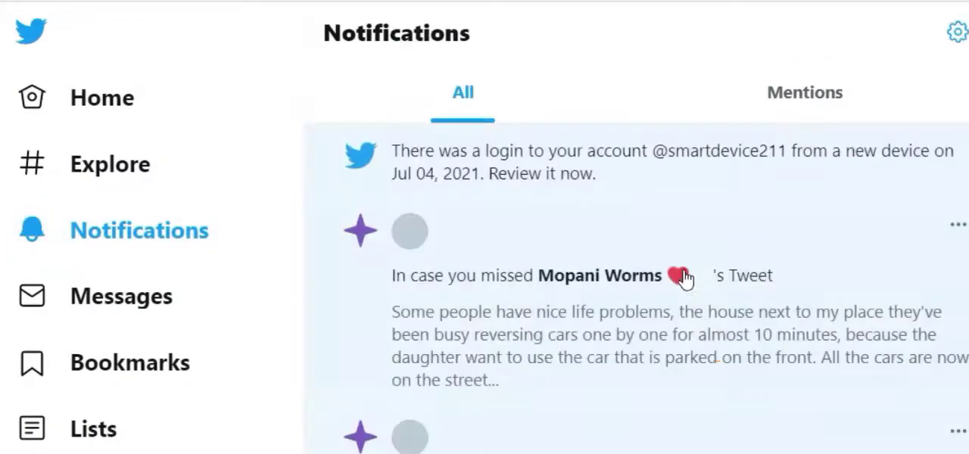
{"action": "scroll", "coordinate": [709, 378], "scroll_direction": "down", "scroll_amount": 10}
{"action": "scroll", "coordinate": [710, 379], "scroll_direction": "down", "scroll_amount": 10}
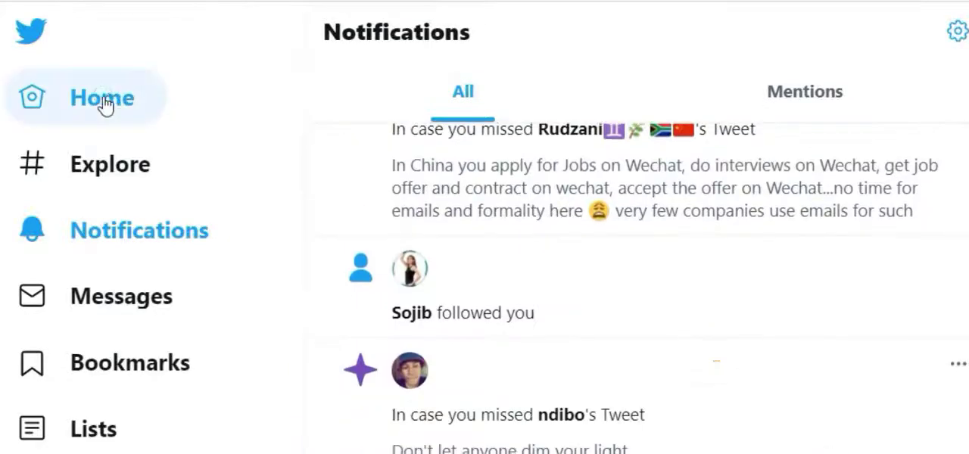
{"action": "left_click", "coordinate": [103, 104]}
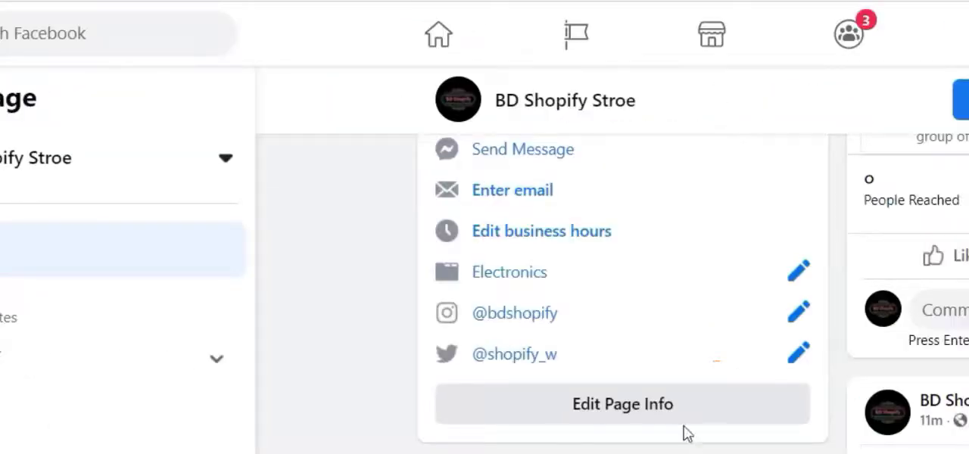
{"action": "left_click", "coordinate": [512, 316]}
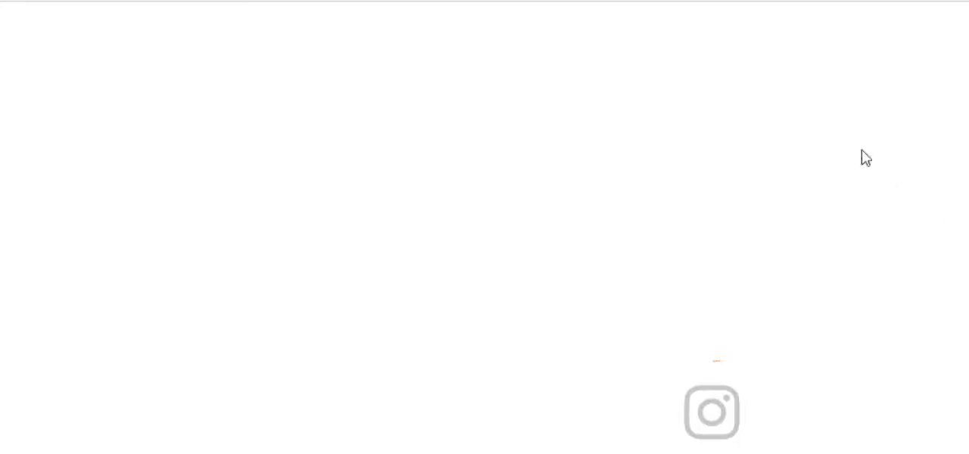
{"action": "scroll", "coordinate": [639, 346], "scroll_direction": "down", "scroll_amount": 10}
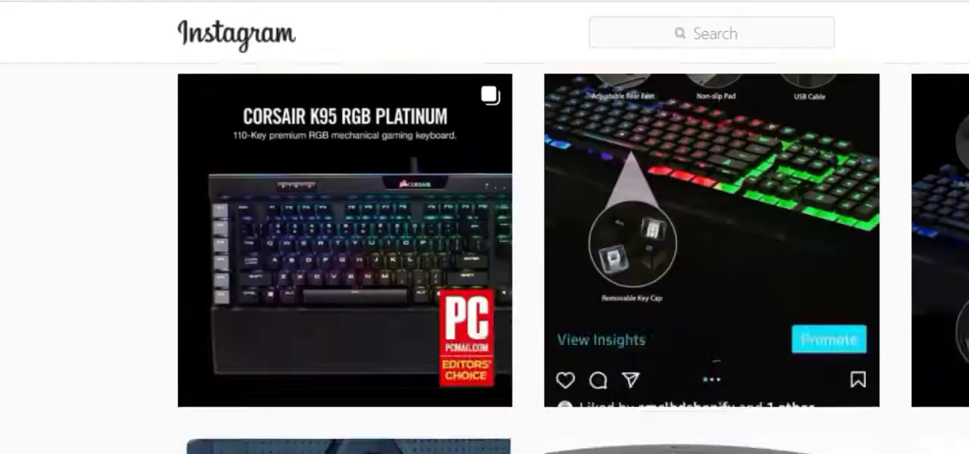
{"action": "scroll", "coordinate": [573, 259], "scroll_direction": "down", "scroll_amount": 12}
{"action": "scroll", "coordinate": [954, 325], "scroll_direction": "up", "scroll_amount": 14}
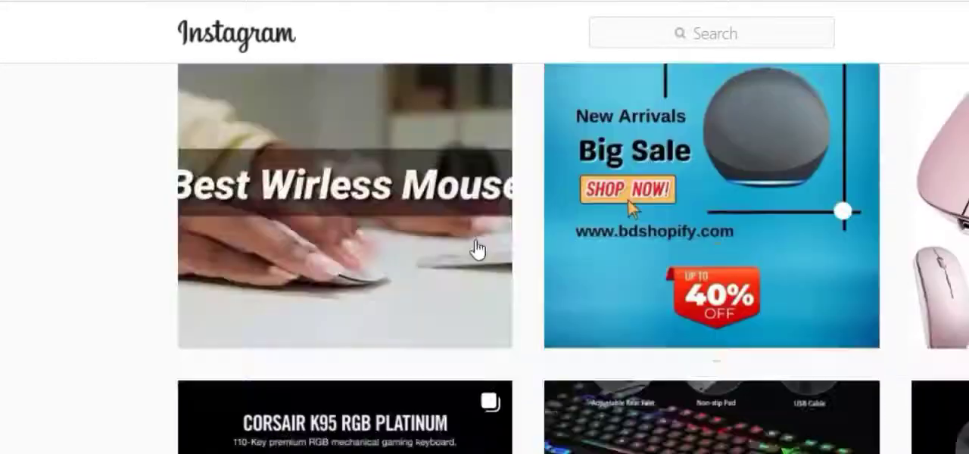
{"action": "scroll", "coordinate": [461, 246], "scroll_direction": "up", "scroll_amount": 8}
{"action": "scroll", "coordinate": [762, 174], "scroll_direction": "down", "scroll_amount": 12}
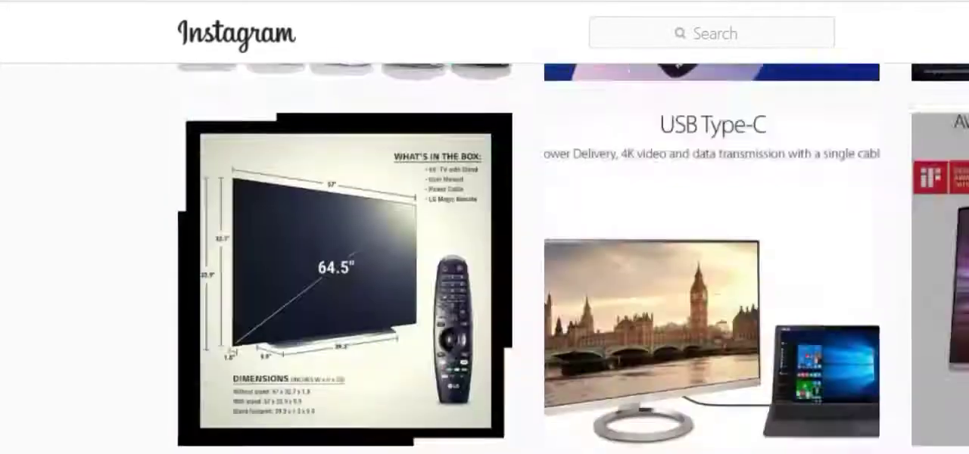
{"action": "scroll", "coordinate": [854, 334], "scroll_direction": "down", "scroll_amount": 20}
{"action": "scroll", "coordinate": [837, 240], "scroll_direction": "up", "scroll_amount": 18}
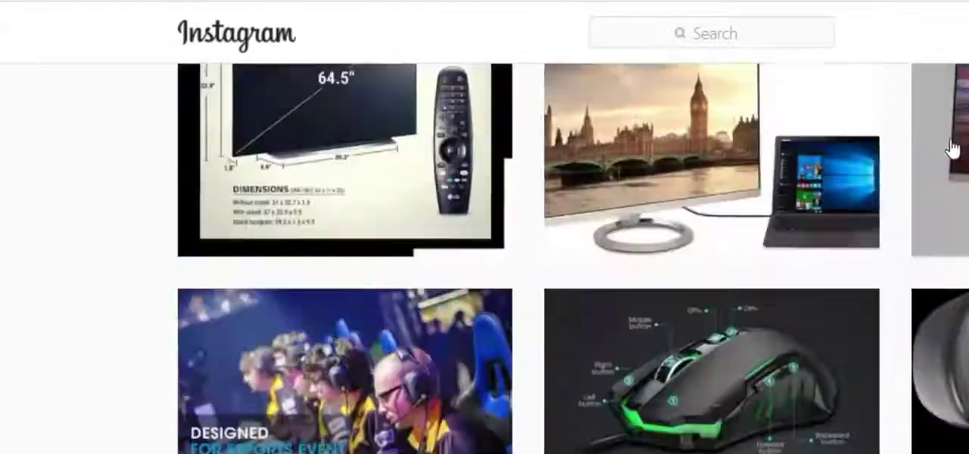
{"action": "scroll", "coordinate": [951, 142], "scroll_direction": "up", "scroll_amount": 12}
{"action": "left_click", "coordinate": [196, 22]}
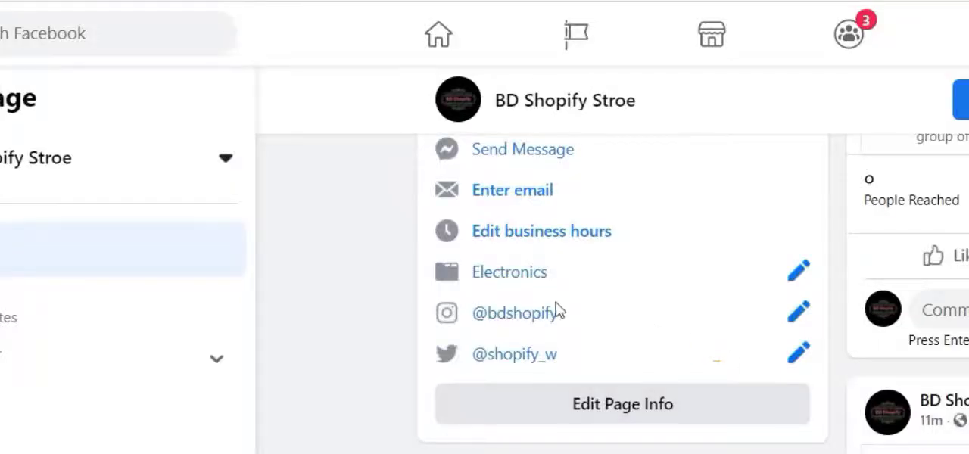
Review the Facebook Page's setup checklist, Insights and About section with its website, Instagram and Twitter entries, and return to the cover photo
{"action": "scroll", "coordinate": [553, 309], "scroll_direction": "down", "scroll_amount": 3}
{"action": "scroll", "coordinate": [554, 308], "scroll_direction": "up", "scroll_amount": 6}
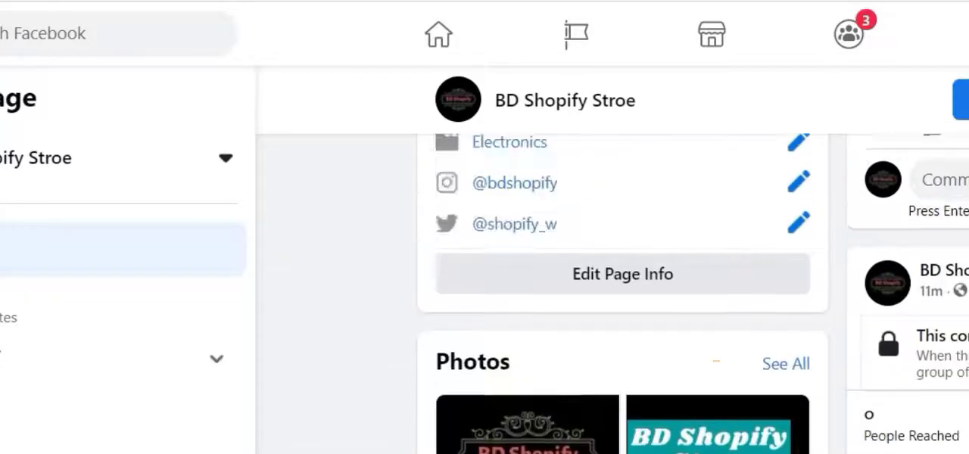
{"action": "scroll", "coordinate": [612, 295], "scroll_direction": "up", "scroll_amount": 10}
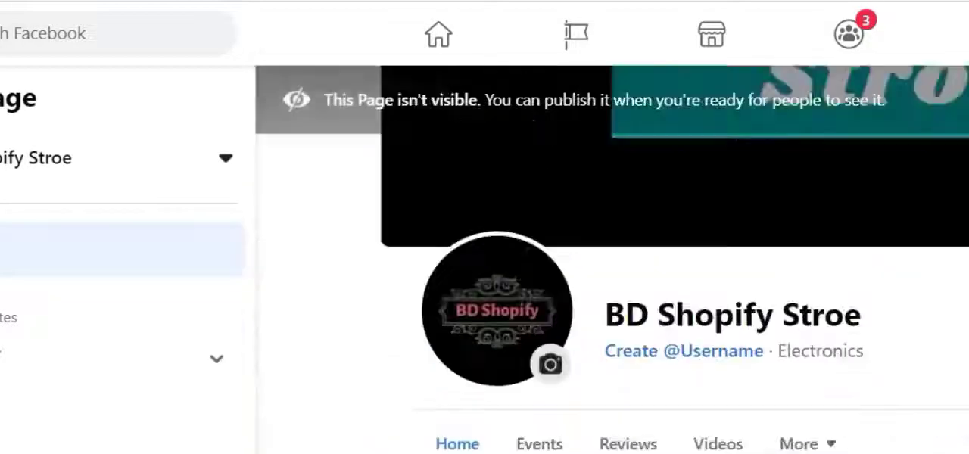
{"action": "scroll", "coordinate": [612, 296], "scroll_direction": "down", "scroll_amount": 8}
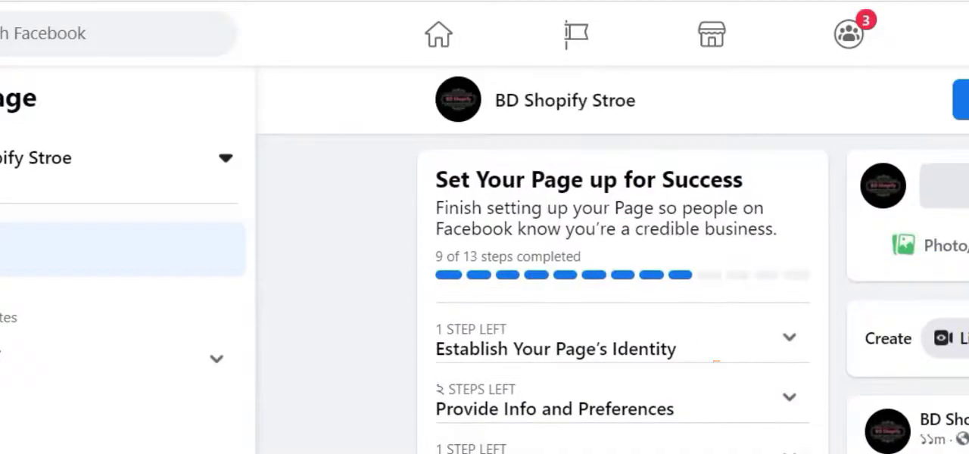
{"action": "scroll", "coordinate": [342, 399], "scroll_direction": "down", "scroll_amount": 3}
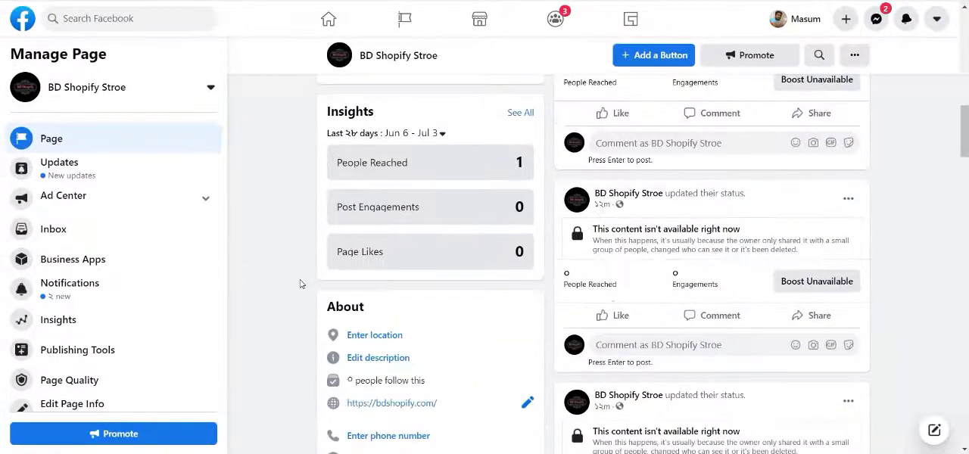
{"action": "scroll", "coordinate": [300, 284], "scroll_direction": "down", "scroll_amount": 1}
{"action": "scroll", "coordinate": [113, 303], "scroll_direction": "down", "scroll_amount": 1}
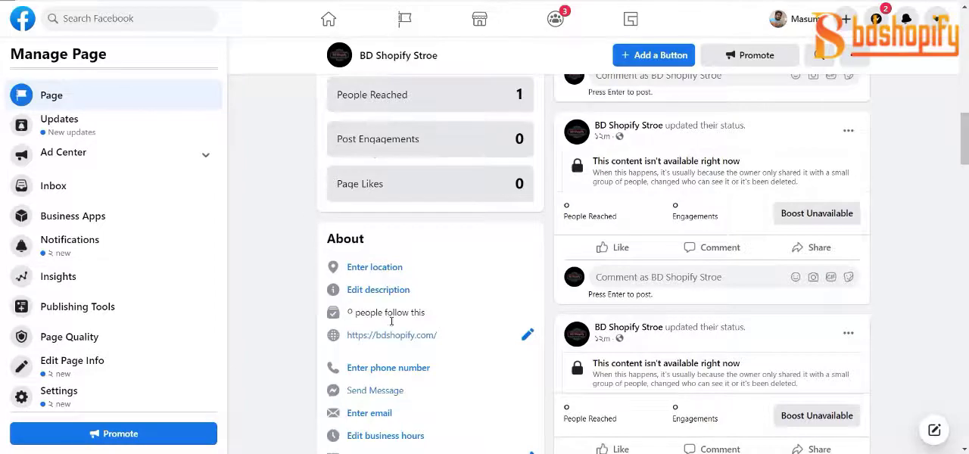
{"action": "scroll", "coordinate": [490, 369], "scroll_direction": "down", "scroll_amount": 3}
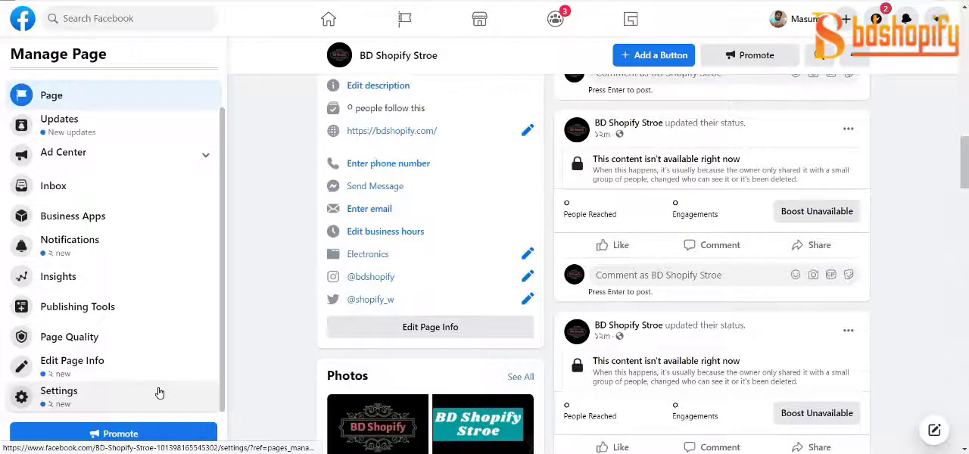
{"action": "scroll", "coordinate": [276, 269], "scroll_direction": "up", "scroll_amount": 15}
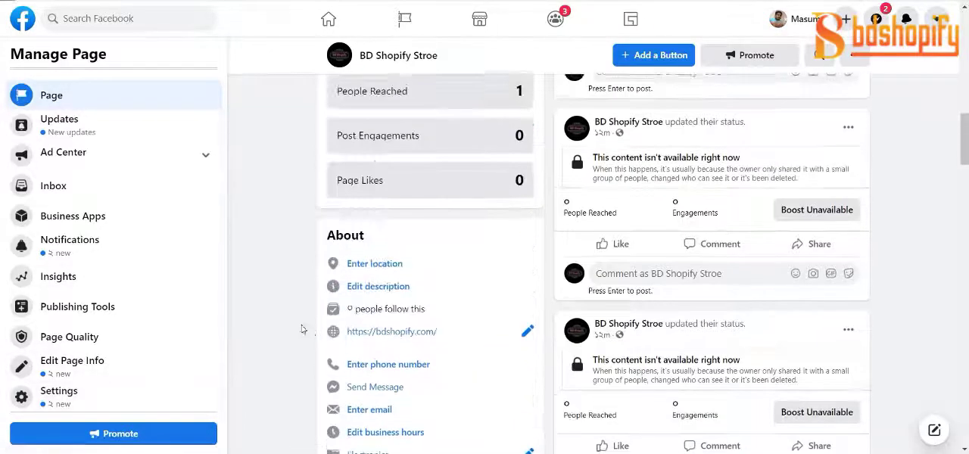
{"action": "scroll", "coordinate": [276, 269], "scroll_direction": "up", "scroll_amount": 5}
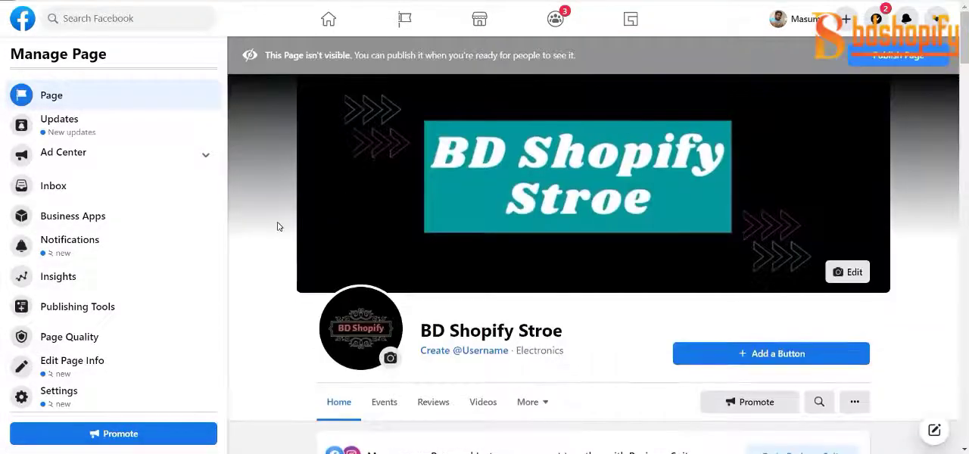